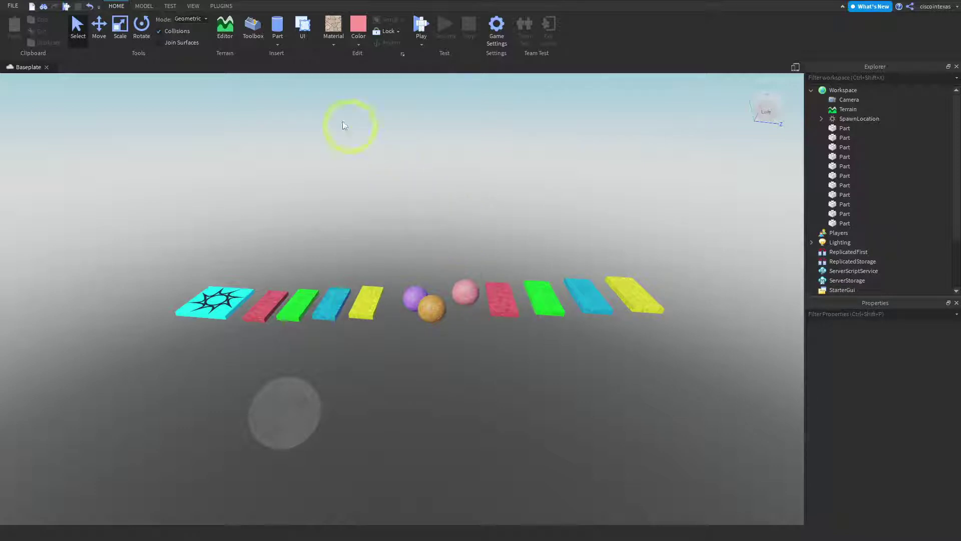
Save the place to Roblox as a new game named Easy Obby
left_click(13, 6)
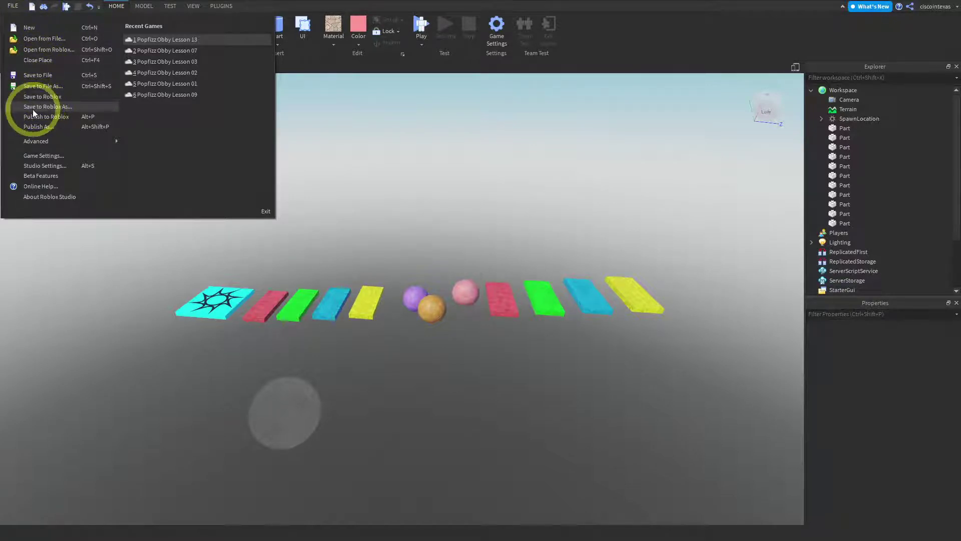
left_click(62, 106)
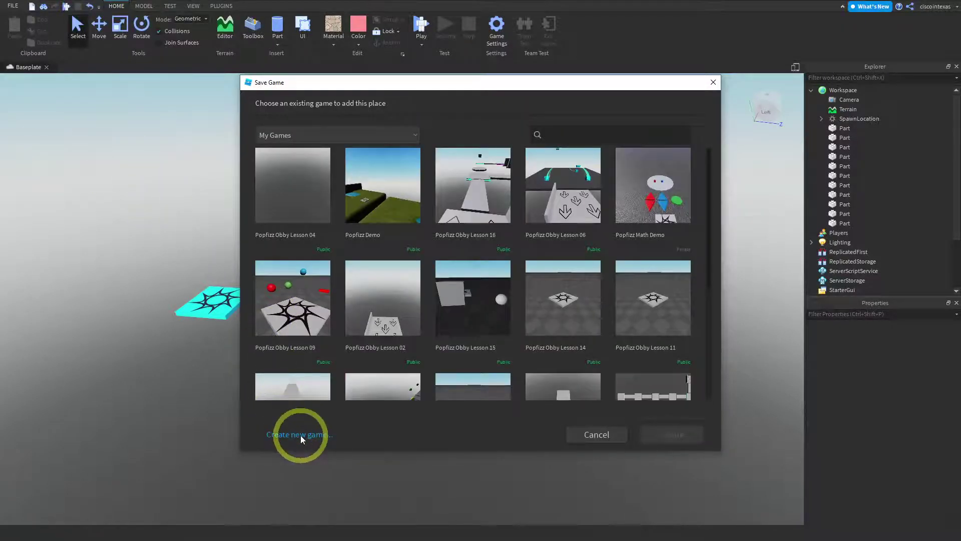
left_click(295, 435)
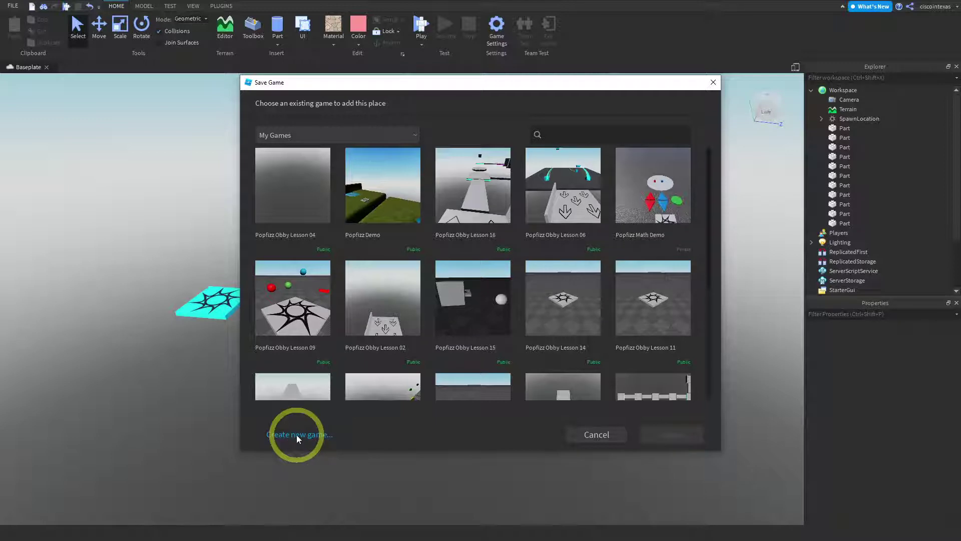
left_click(296, 435)
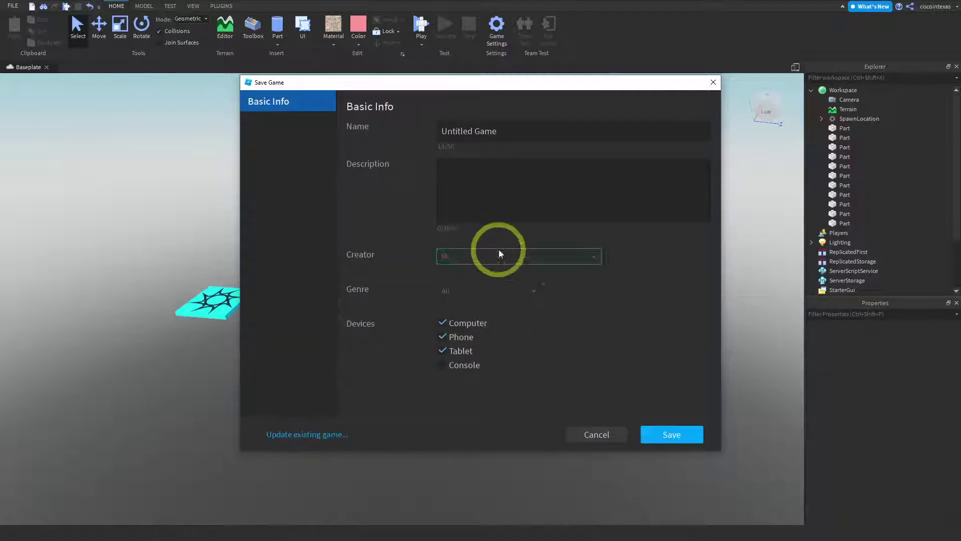
left_click(525, 126)
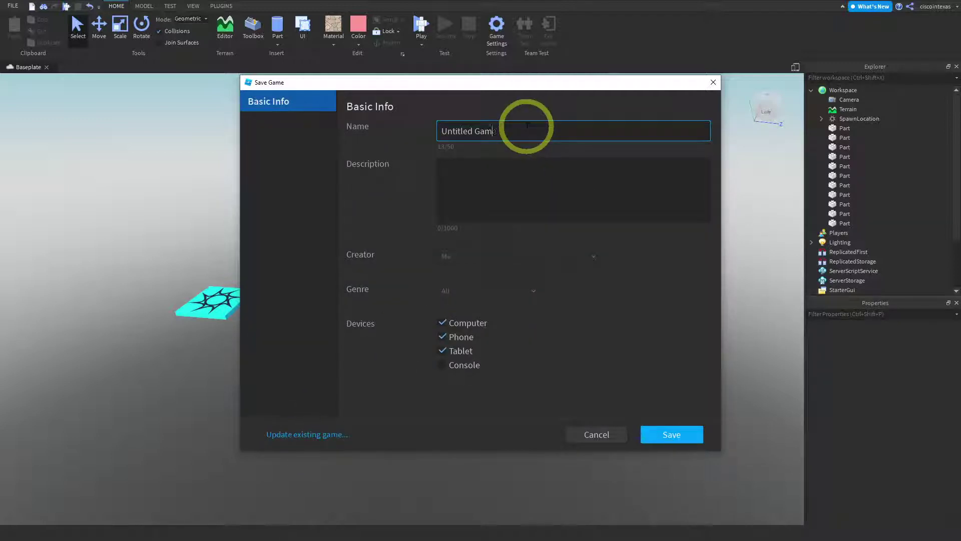
key("BackSpace")
key("BackSpace")
key("BackSpace")
key("BackSpace")
key("BackSpace")
key("BackSpace")
key("BackSpace")
key("BackSpace")
key("BackSpace")
key("BackSpace")
key("BackSpace")
key("BackSpace")
key("BackSpace")
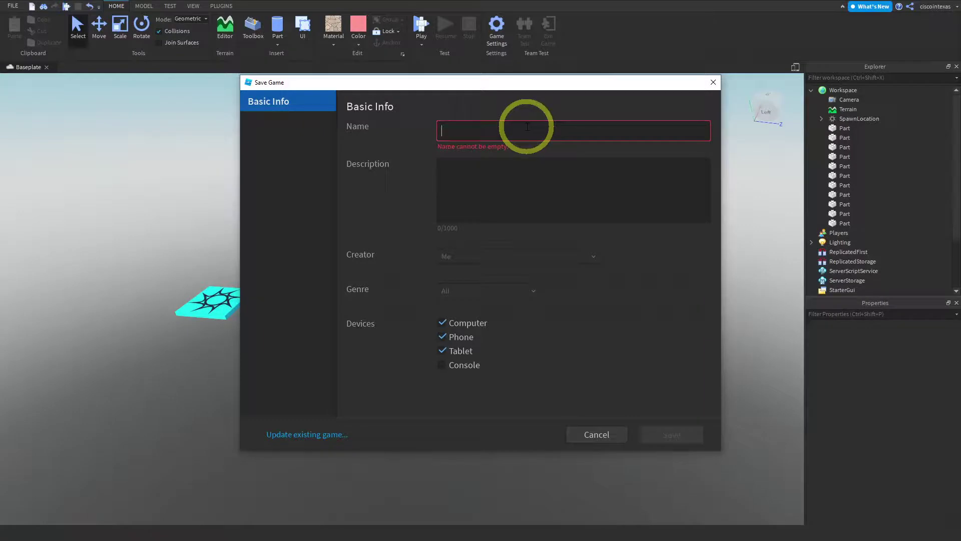
type("Easy O")
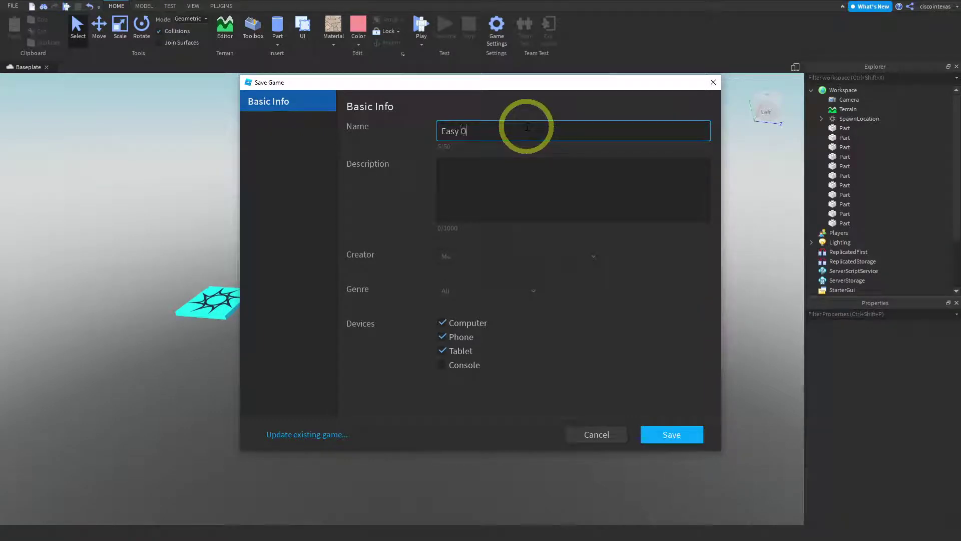
type("bby")
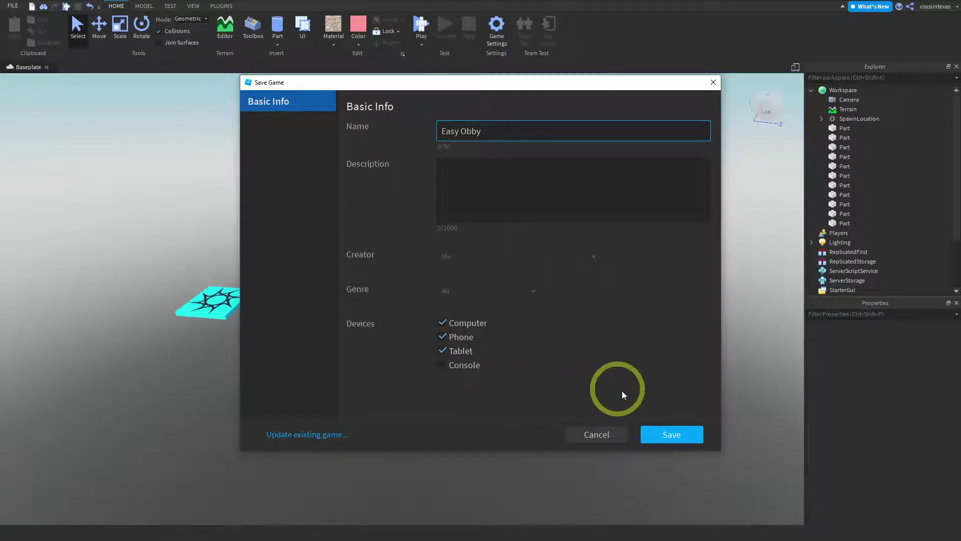
left_click(672, 435)
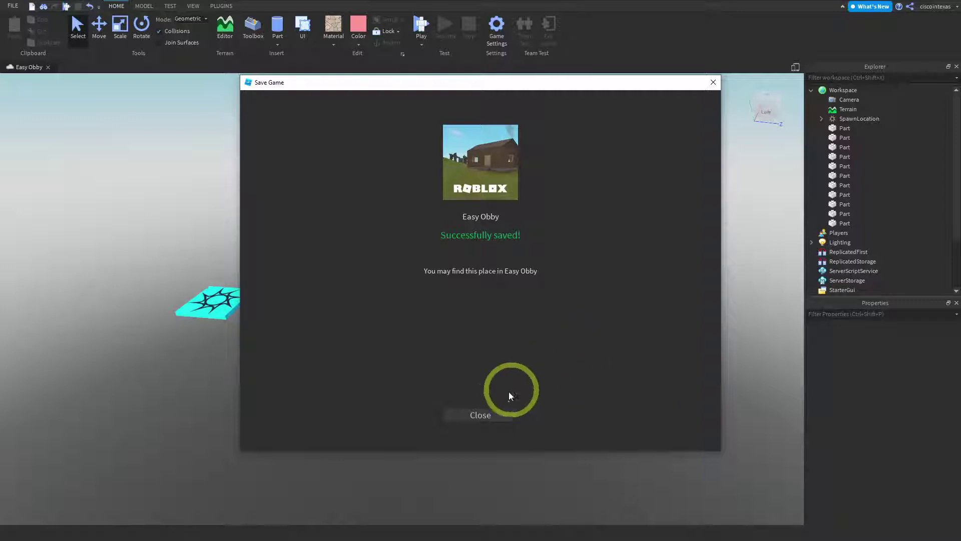
left_click(474, 416)
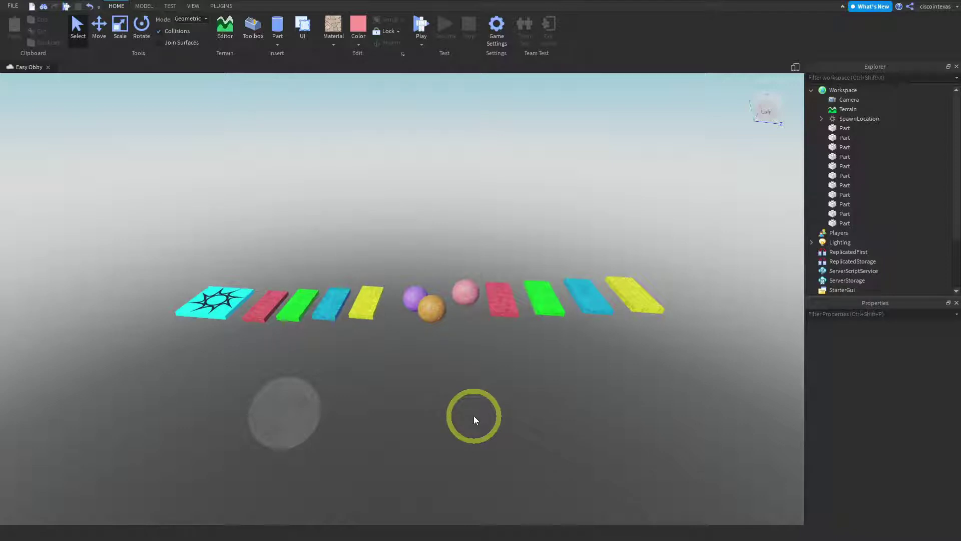
Publish the game to Roblox and save its playability permission as Public in the game settings
left_click(12, 6)
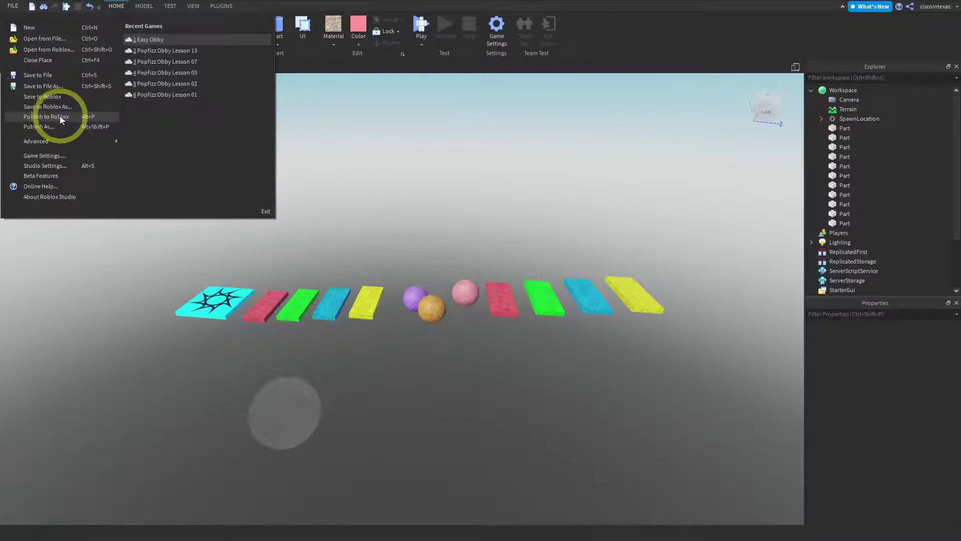
left_click(47, 116)
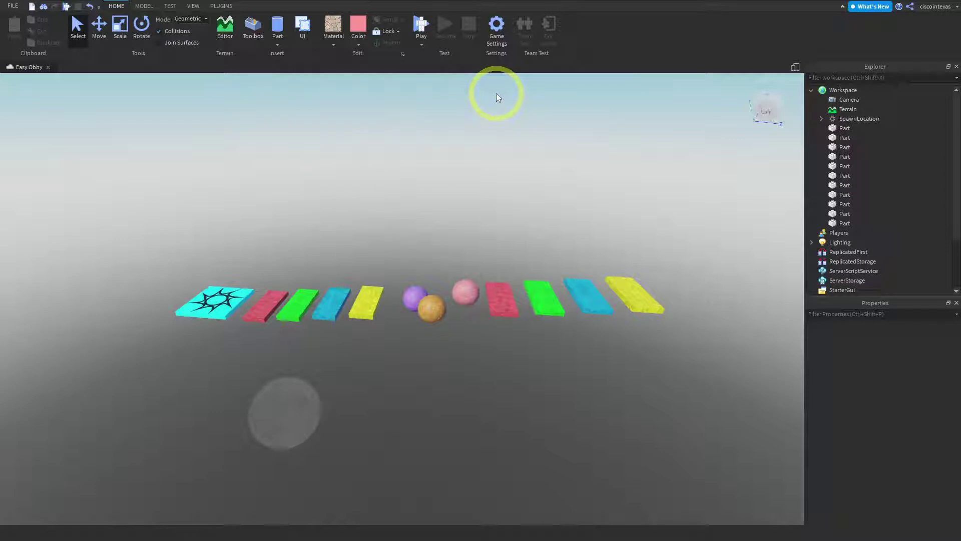
left_click(495, 40)
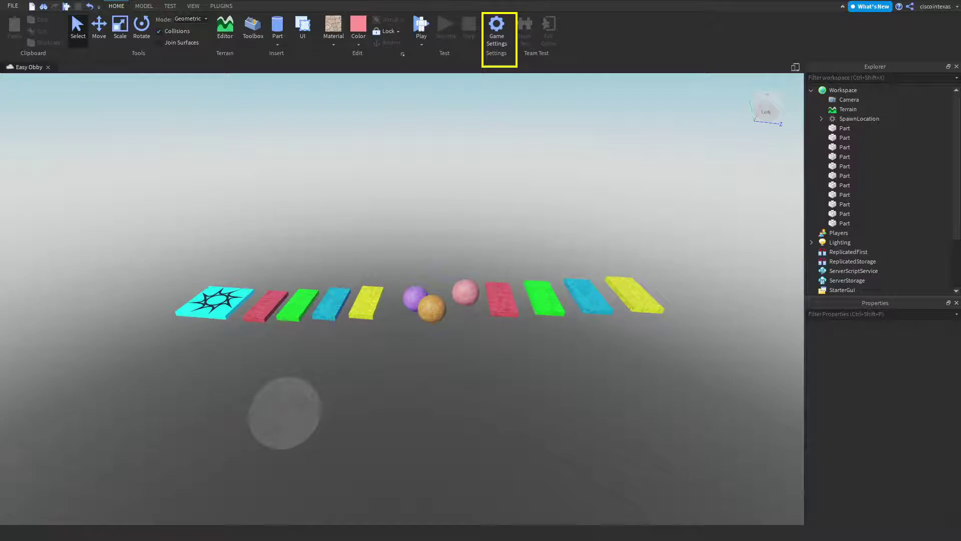
right_click(515, 106)
left_click(502, 87)
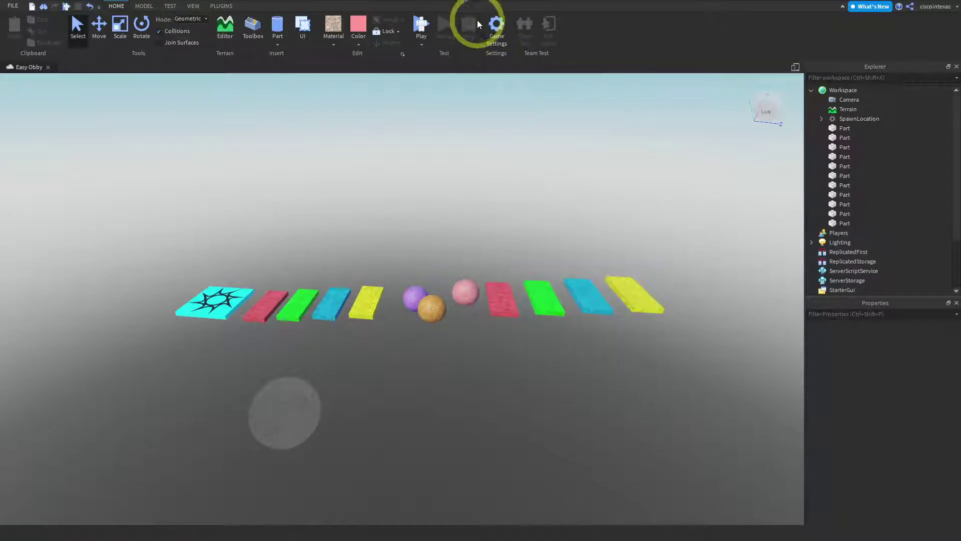
left_click(501, 28)
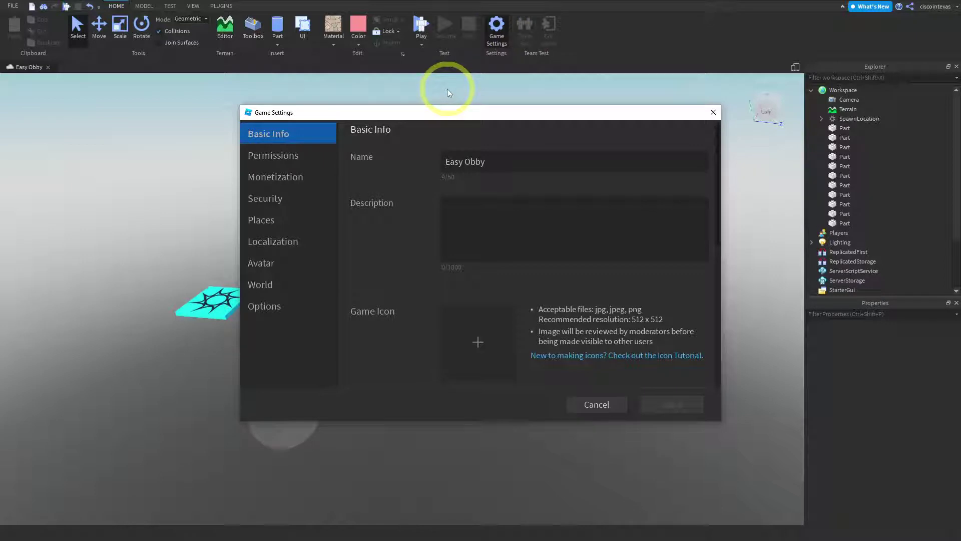
left_click(274, 158)
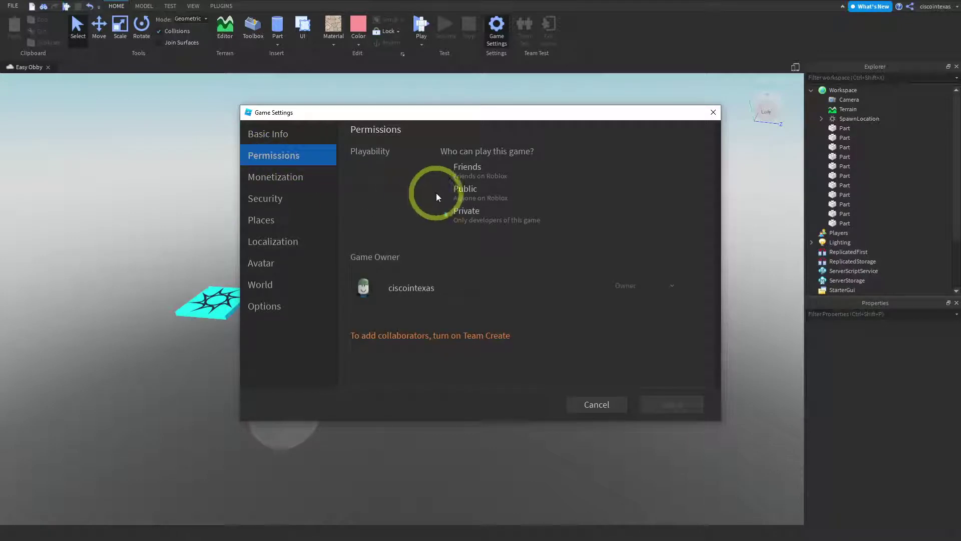
left_click(446, 193)
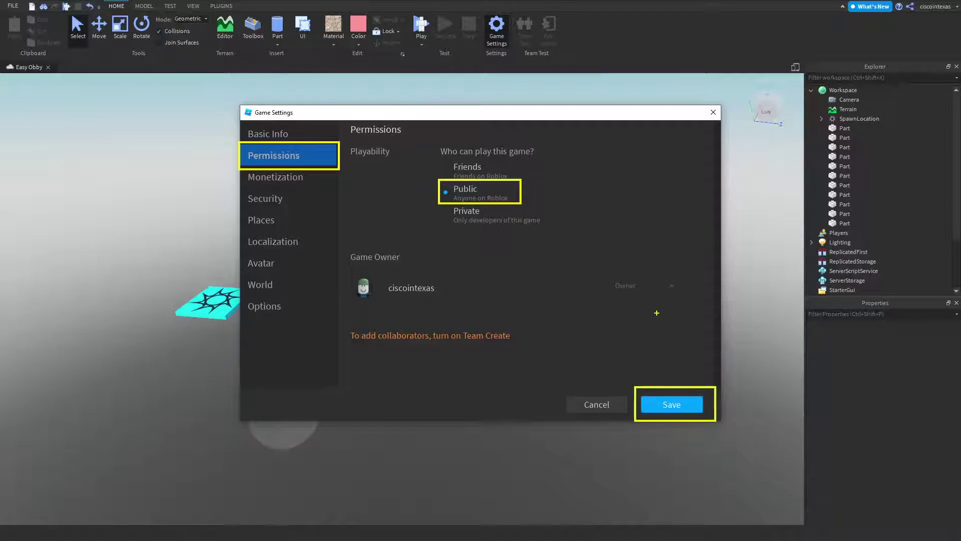
left_click(670, 405)
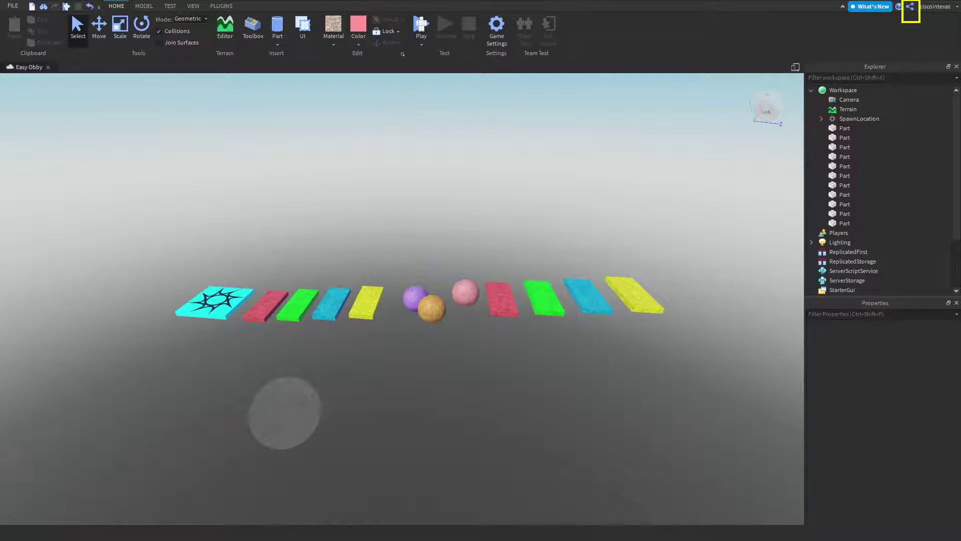
Try to open the sharing options for the published game
left_click(910, 7)
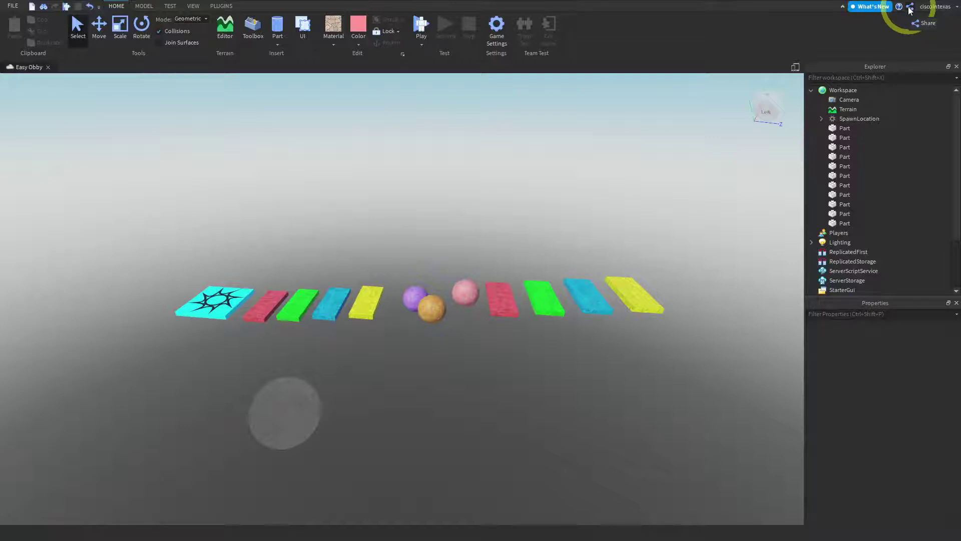
left_click(910, 8)
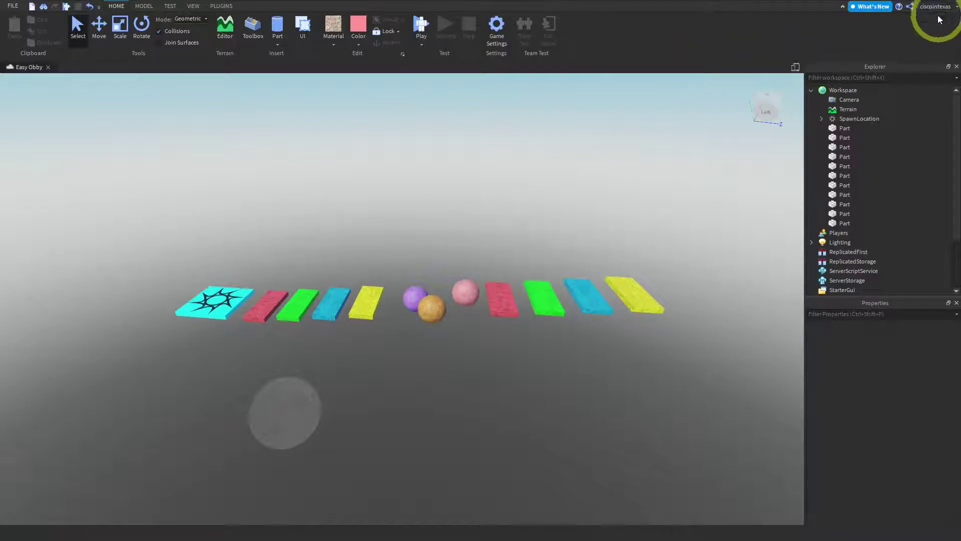
Turn off full-screen mode and close the Roblox Studio window
left_click(192, 7)
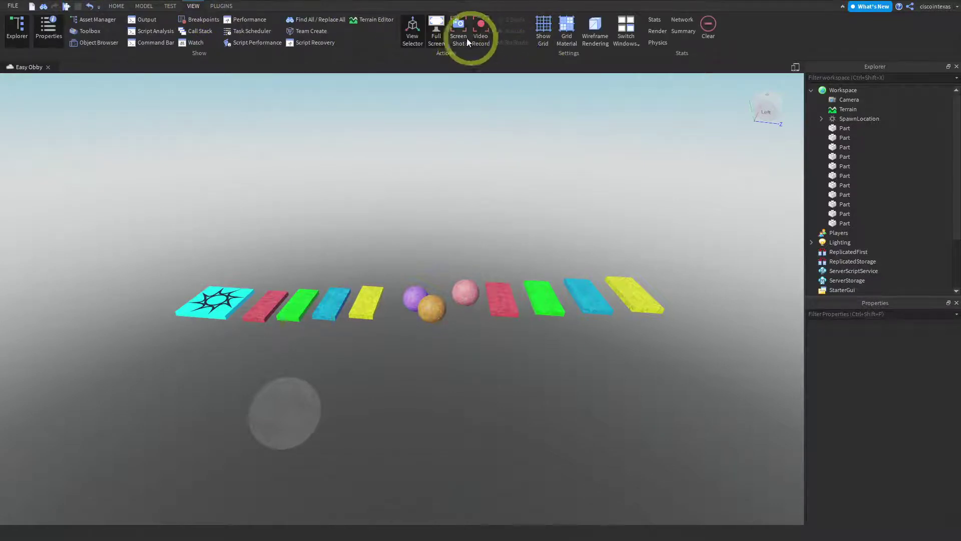
left_click(435, 33)
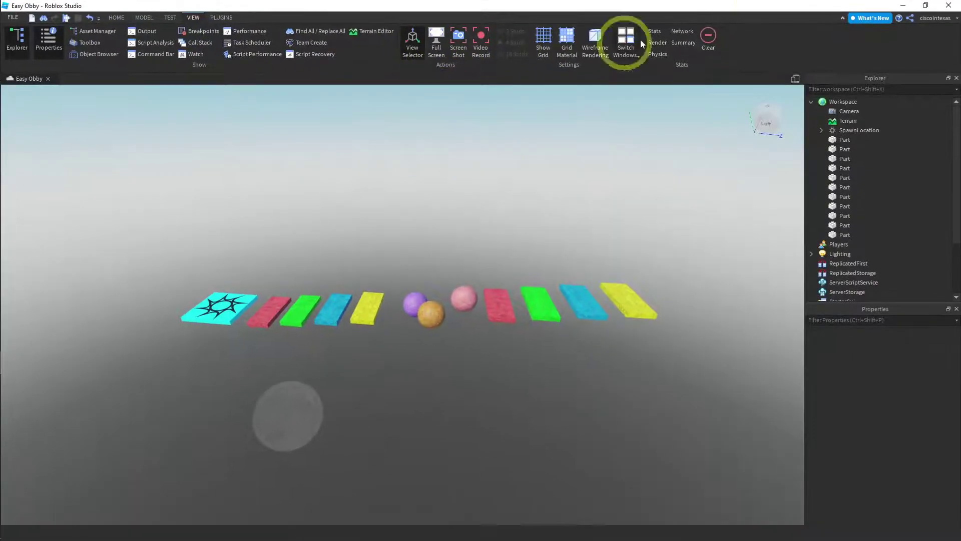
left_click(952, 8)
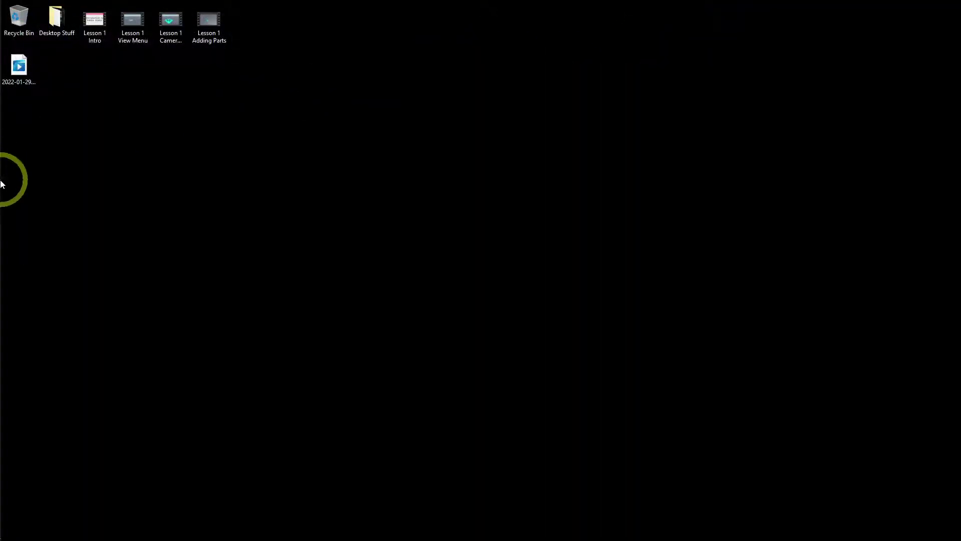
Relaunch Roblox Studio and open the saved Easy Obby game from the account's own games
mouse_move(14, 200)
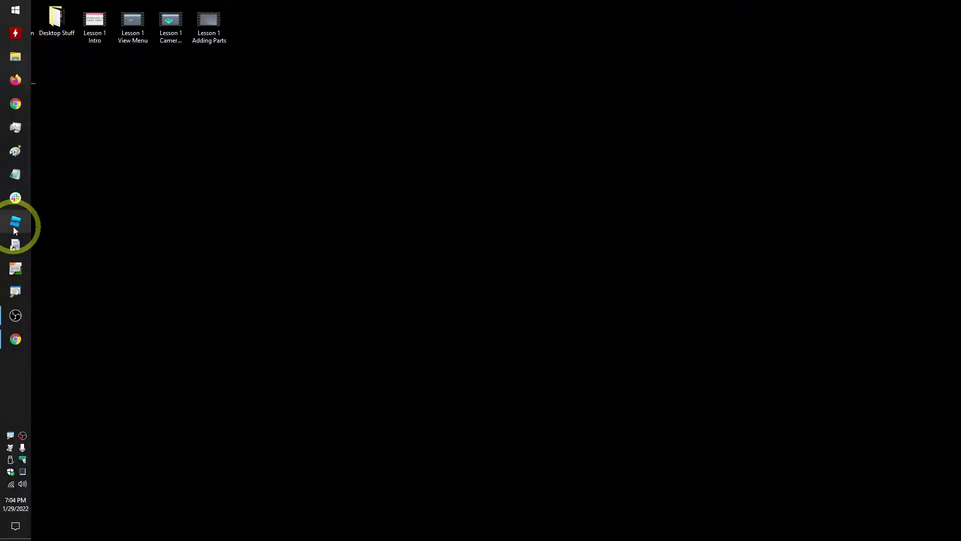
left_click(14, 228)
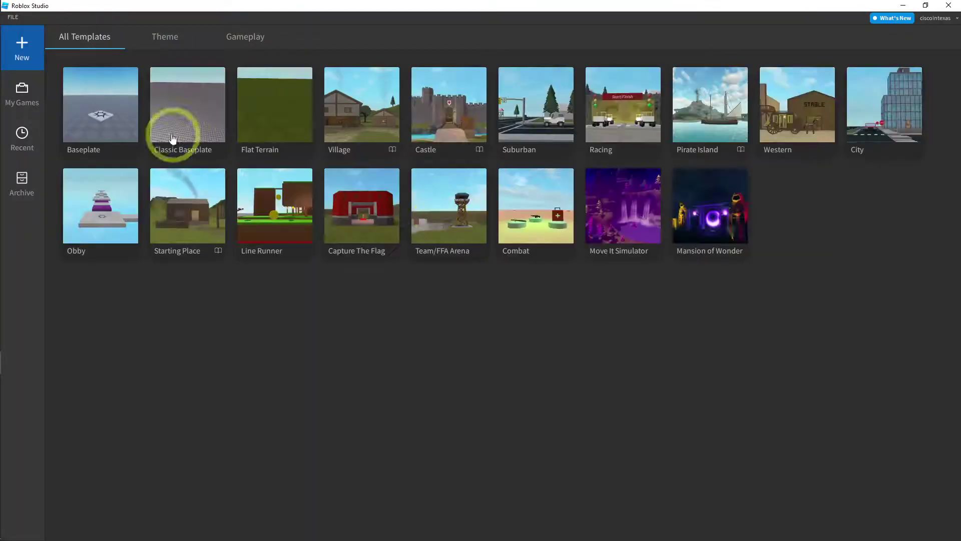
left_click(22, 101)
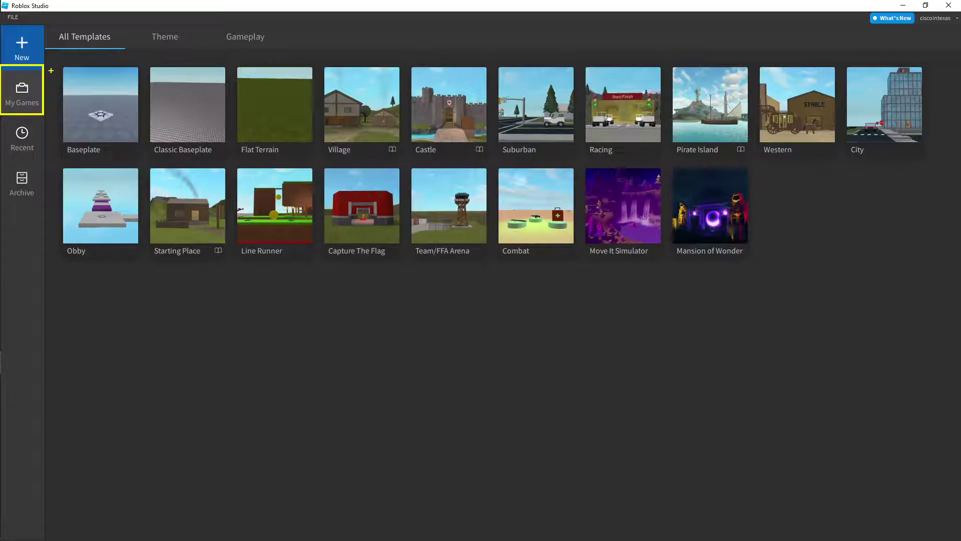
left_click(21, 100)
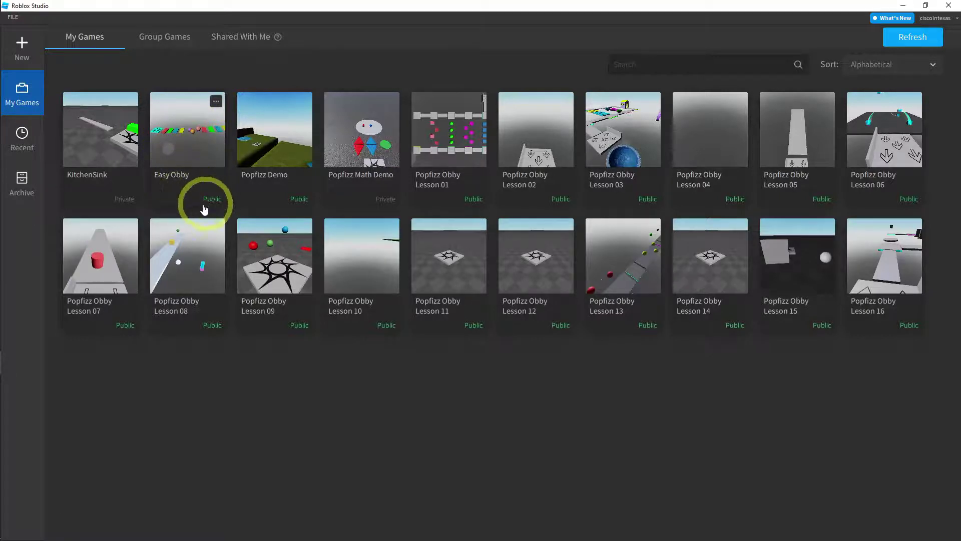
left_click(176, 132)
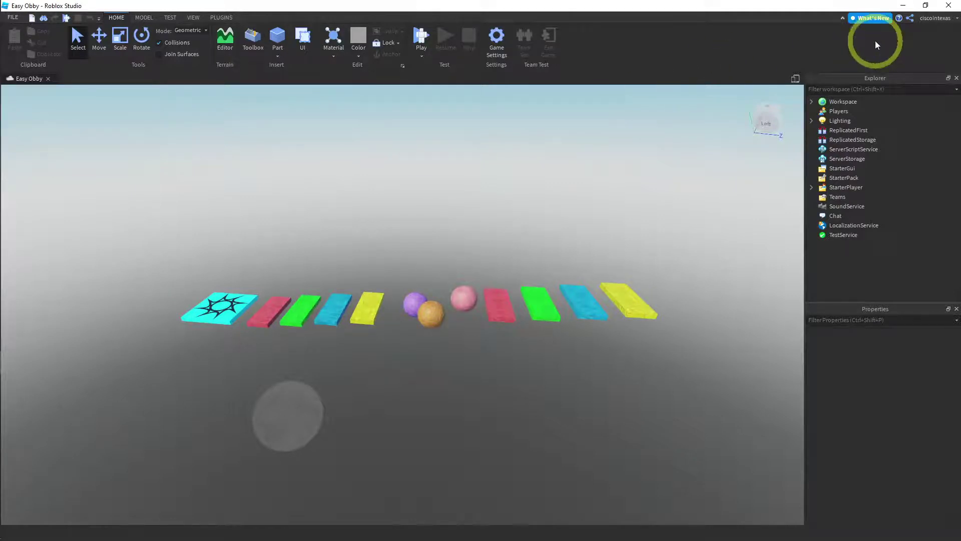
Copy the Easy Obby share link and open the game's page with it in Chrome
left_click(912, 18)
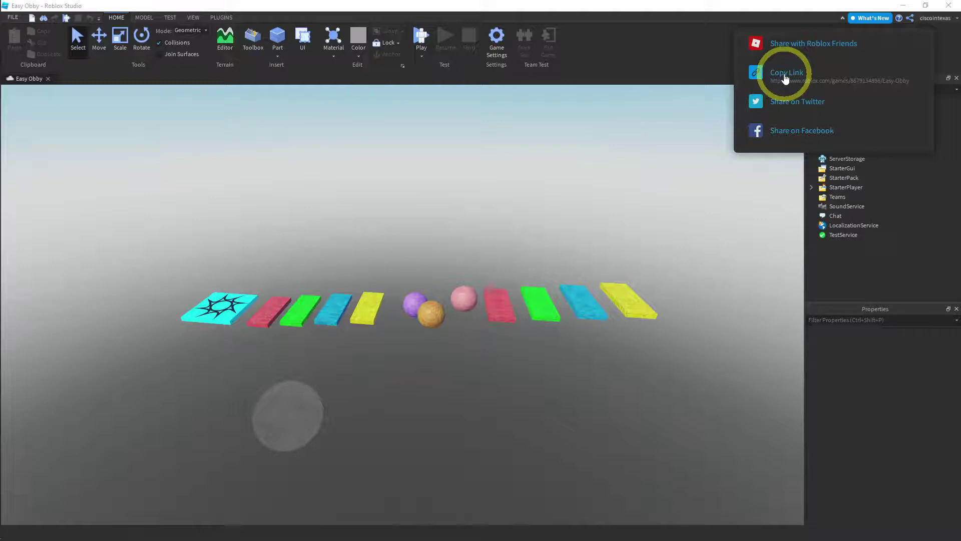
left_click(785, 79)
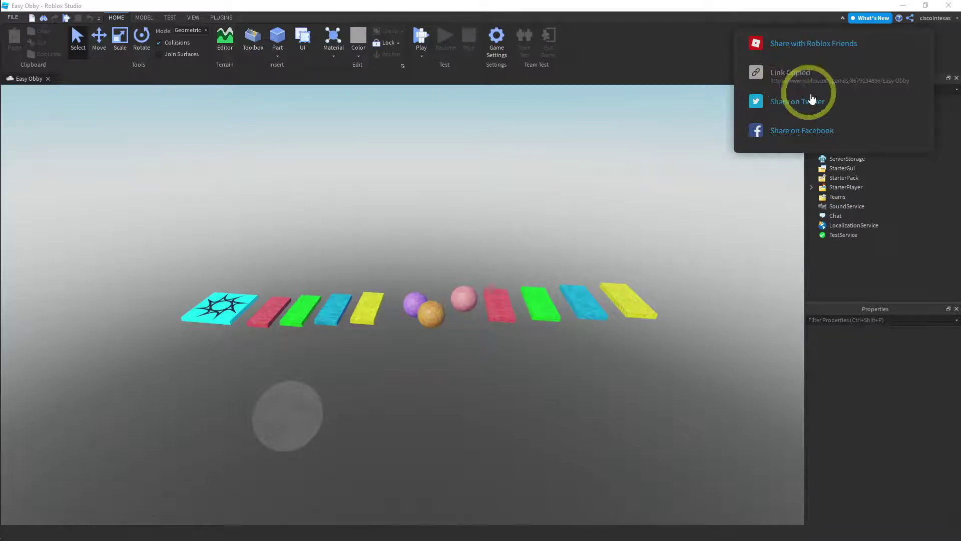
mouse_move(5, 120)
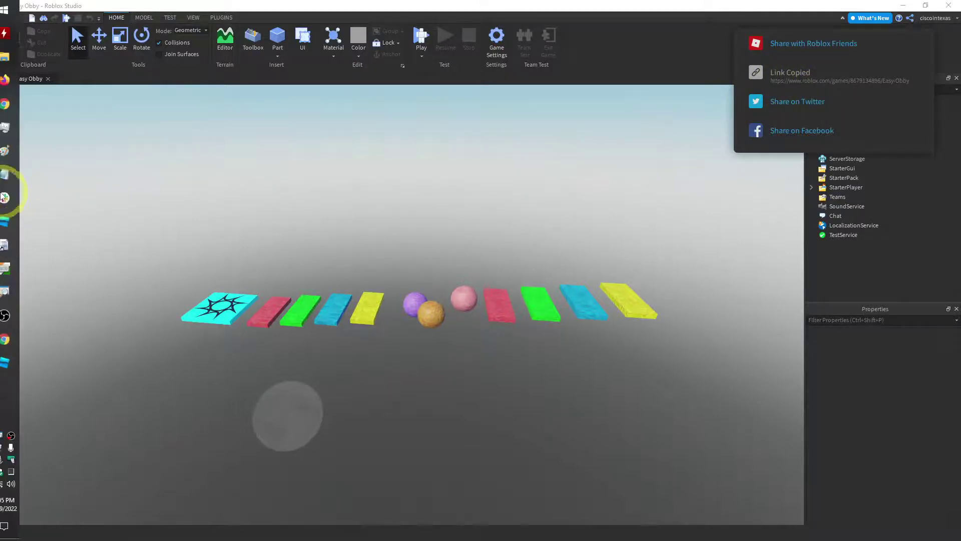
left_click(16, 104)
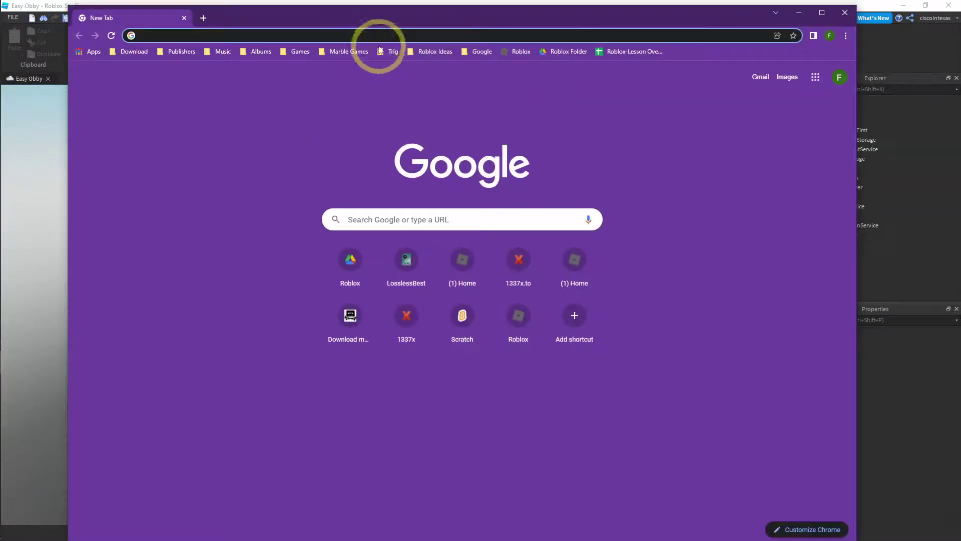
right_click(377, 35)
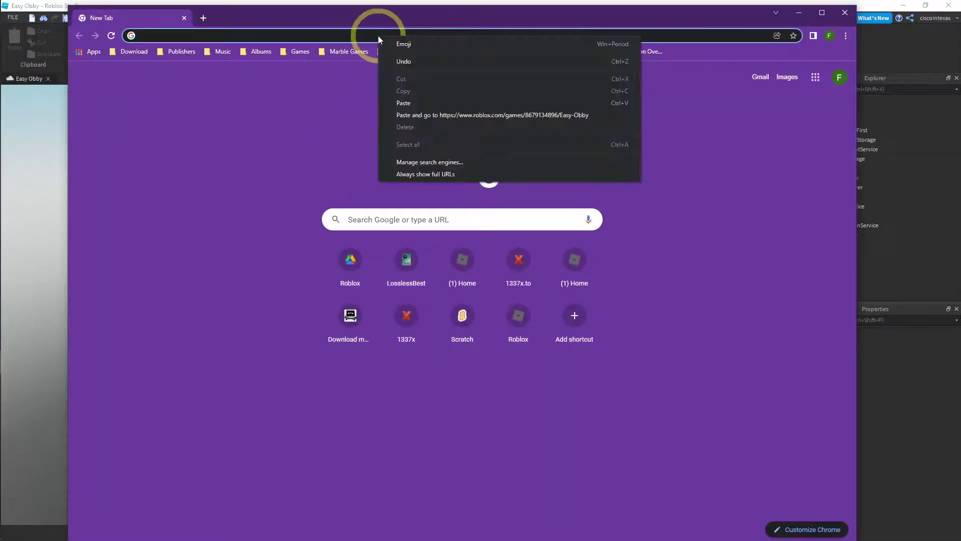
left_click(423, 114)
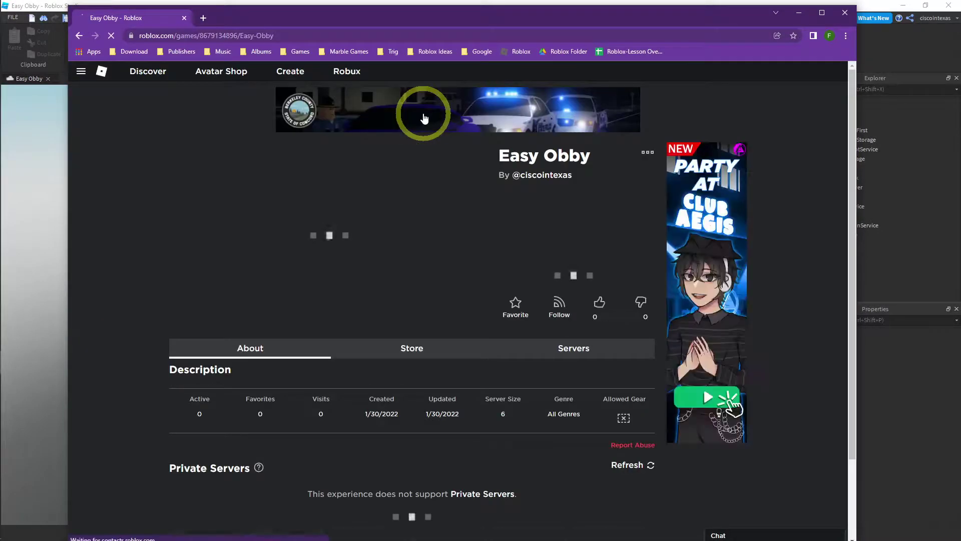
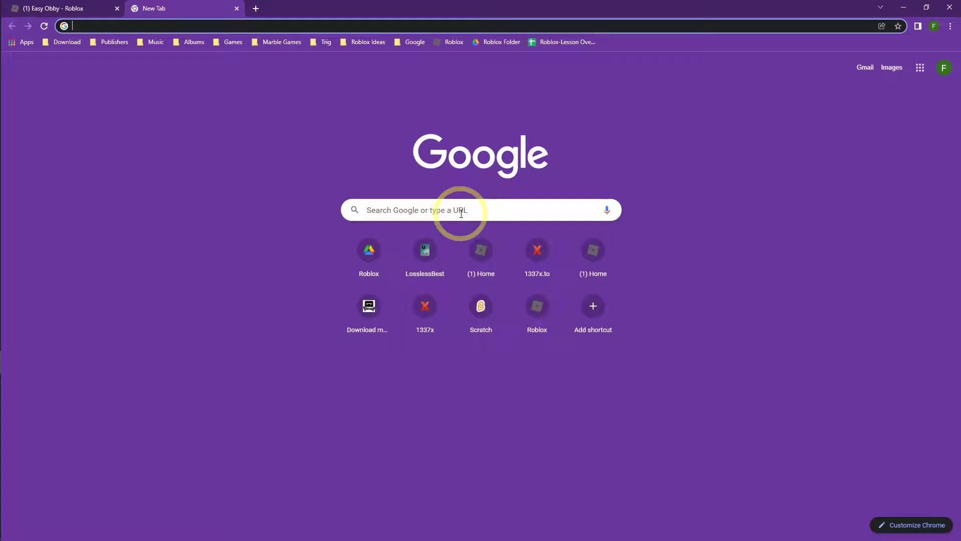
Search Google for "roblox", then go to the Roblox home page and collapse the chat
left_click(462, 214)
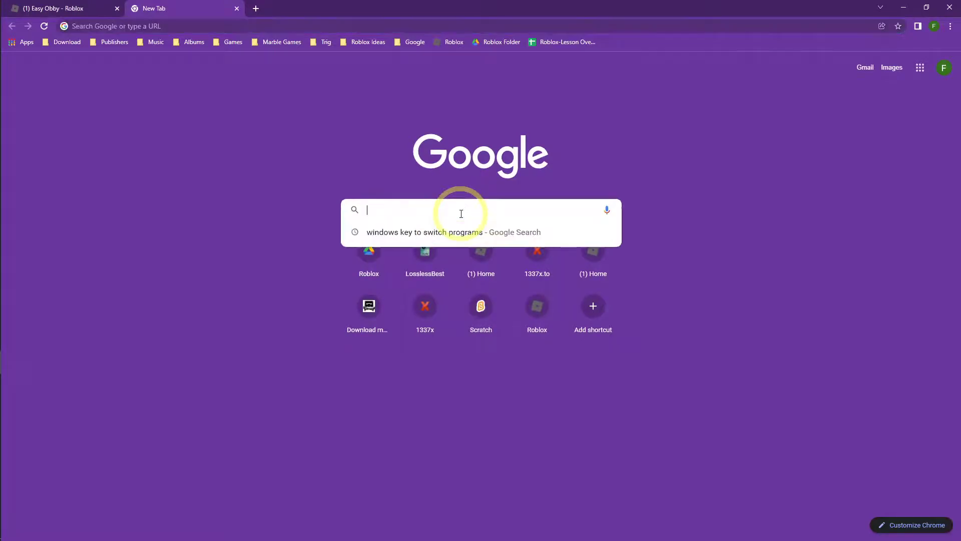
type("roblox")
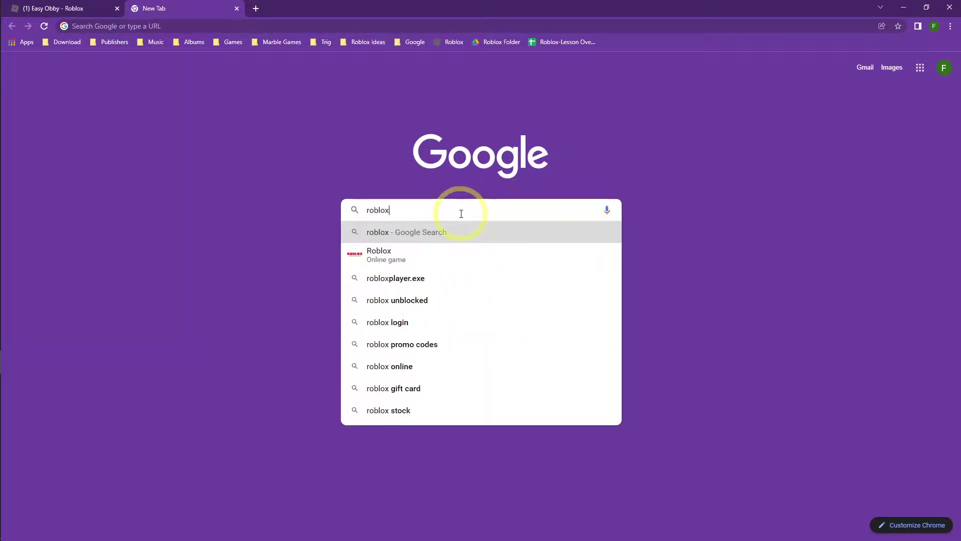
key("Return")
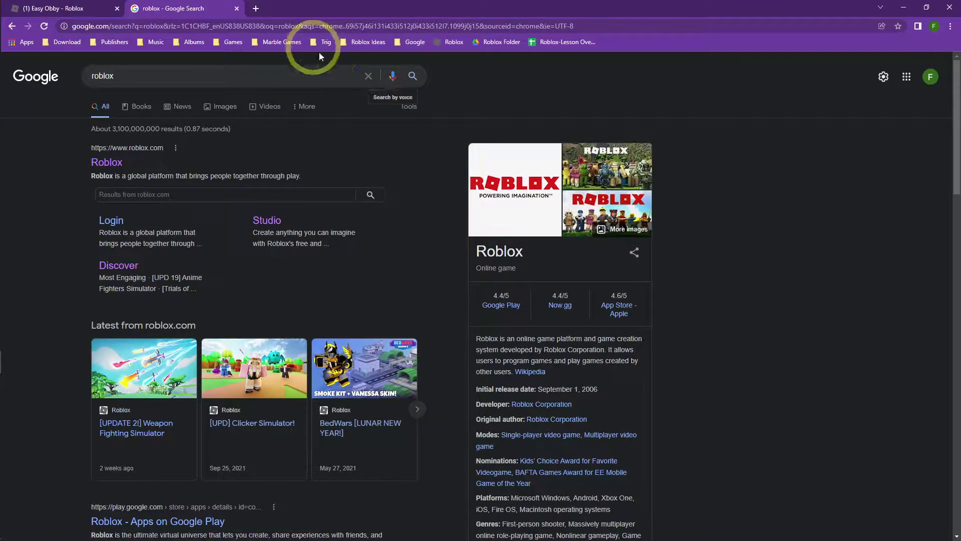
left_click(453, 42)
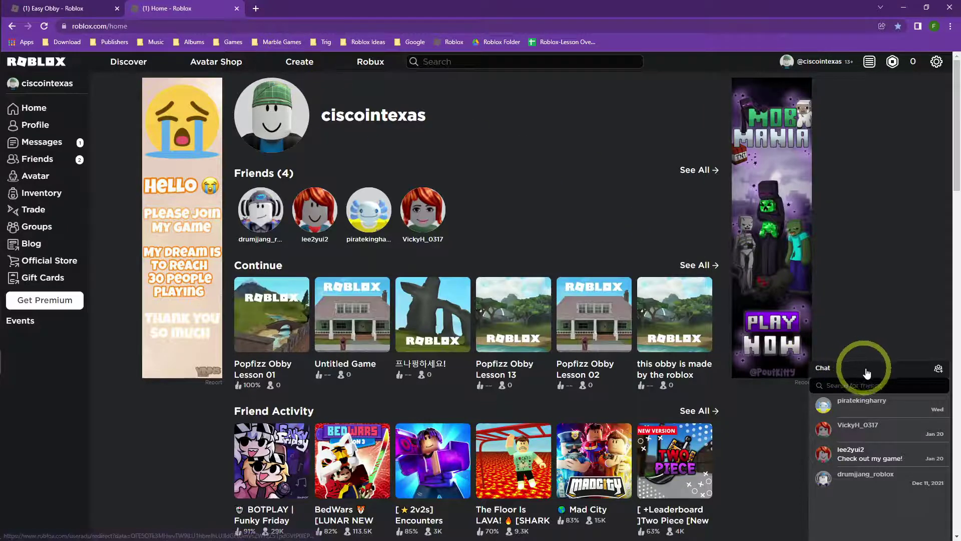
left_click(885, 367)
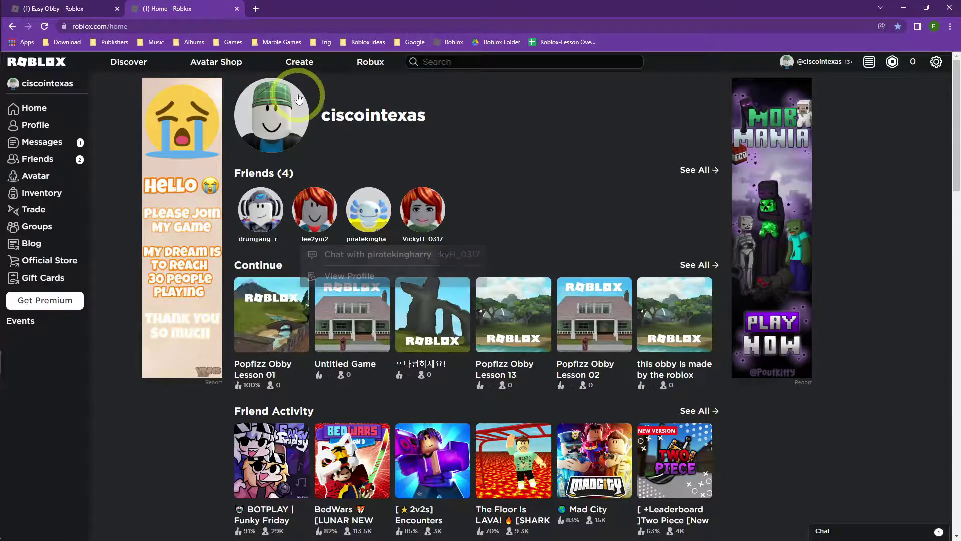
Look at Easy Obby's basic experience settings from the account's own creations and return to its game page
left_click(297, 68)
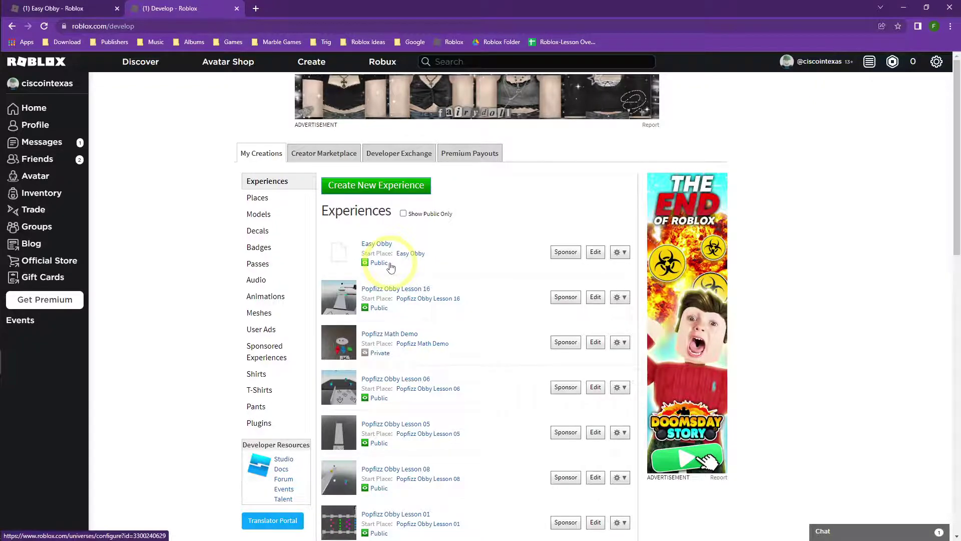
left_click(619, 254)
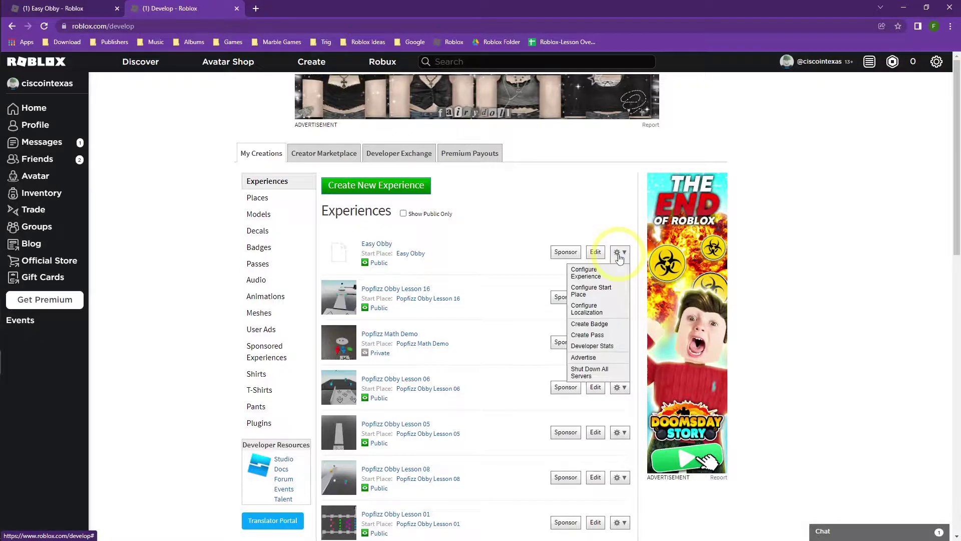
left_click(586, 276)
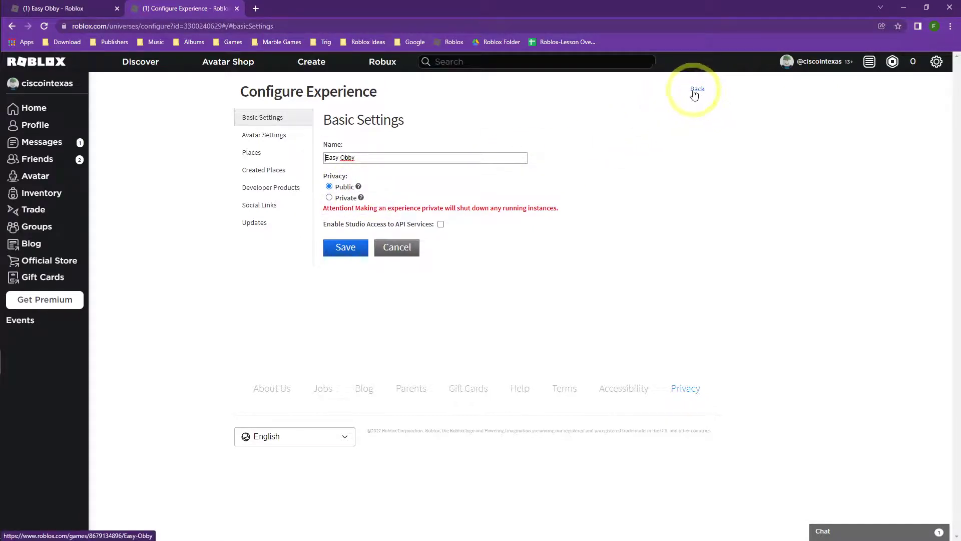
left_click(696, 89)
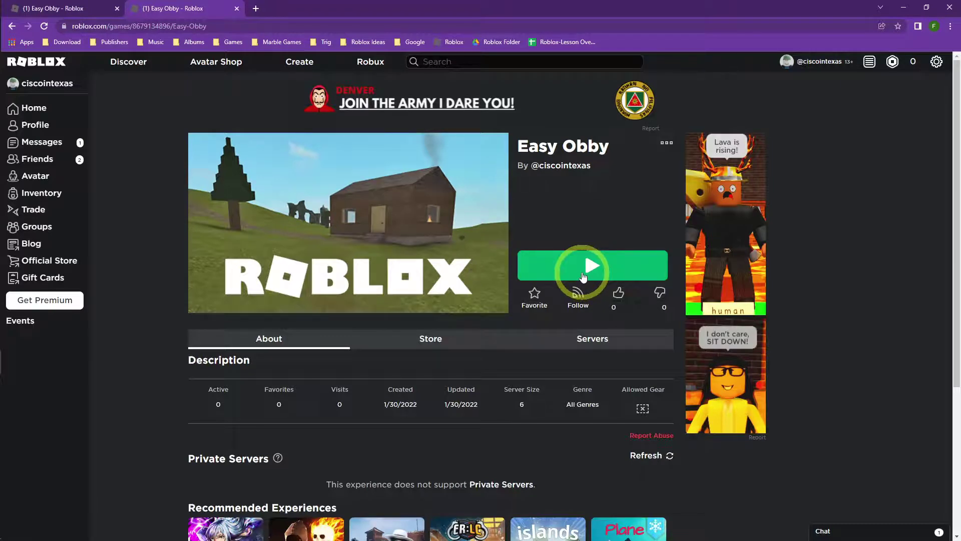
Launch Easy Obby in the Roblox player from its start place in the account's creations and maximize the game window
left_click(300, 69)
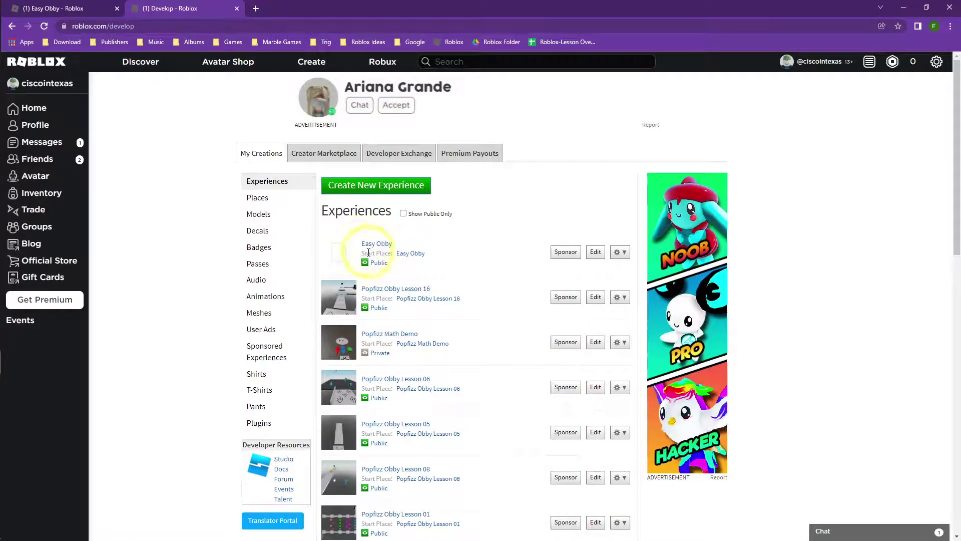
left_click(415, 255)
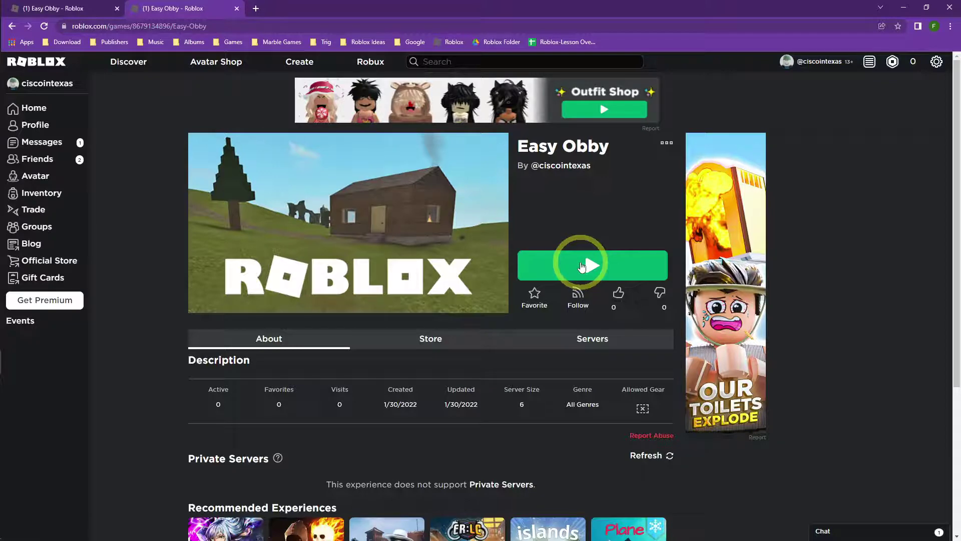
left_click(582, 266)
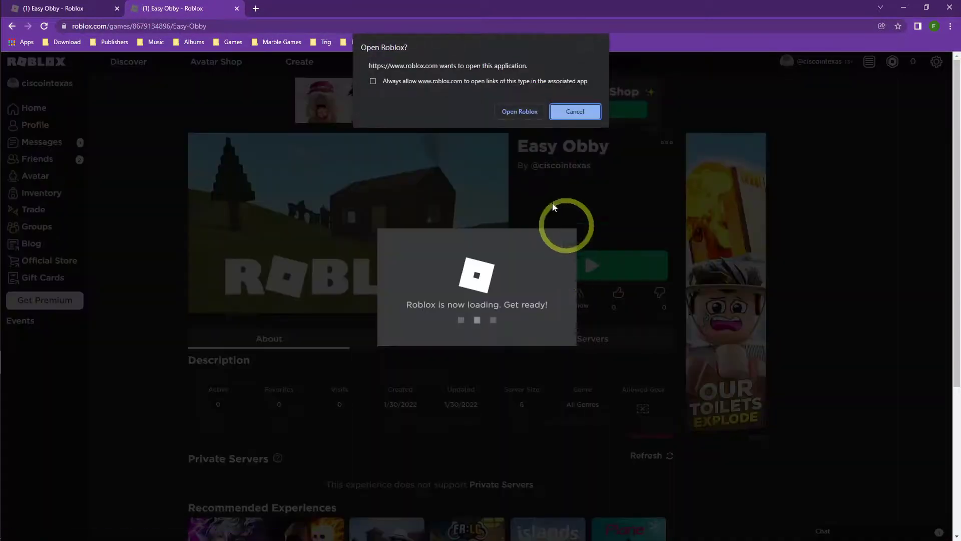
left_click(517, 116)
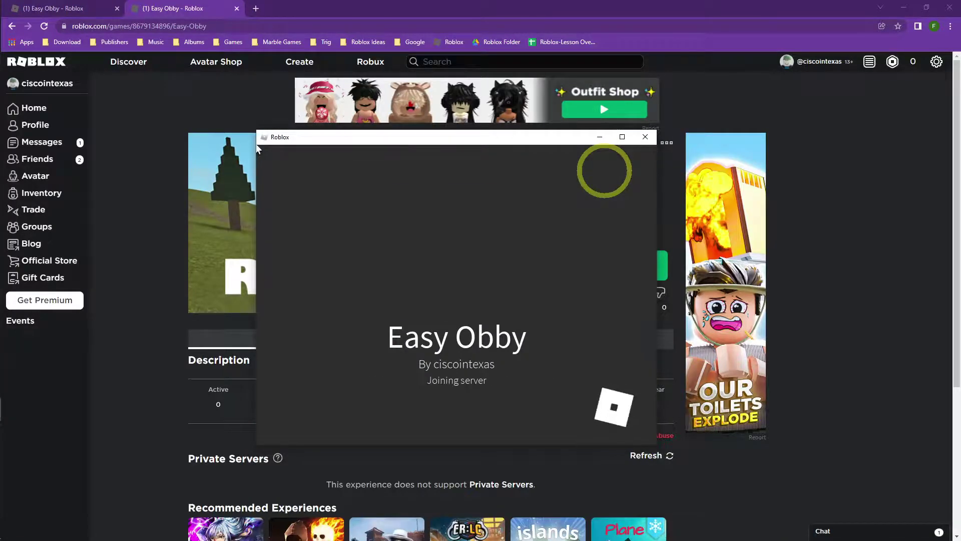
left_click(525, 272)
left_click(492, 257)
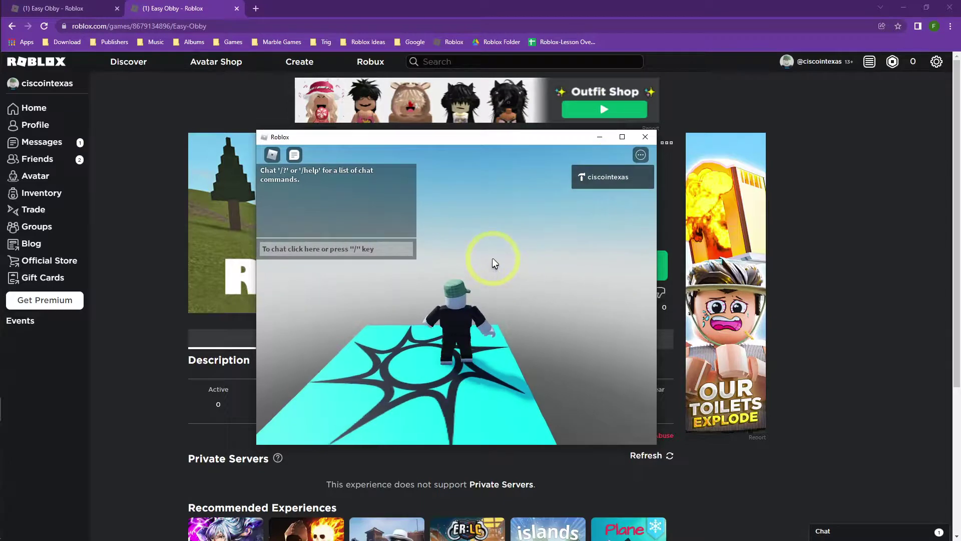
key("s")
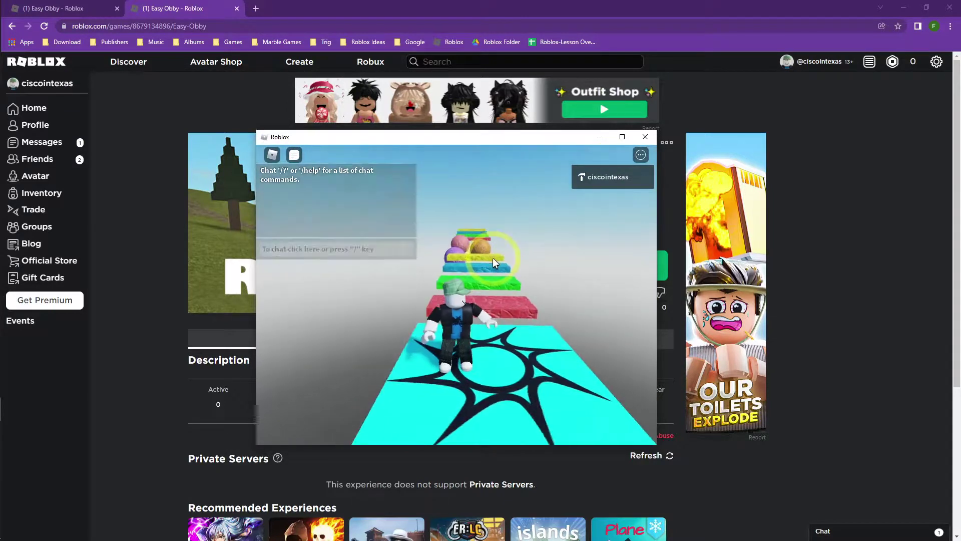
left_click(622, 137)
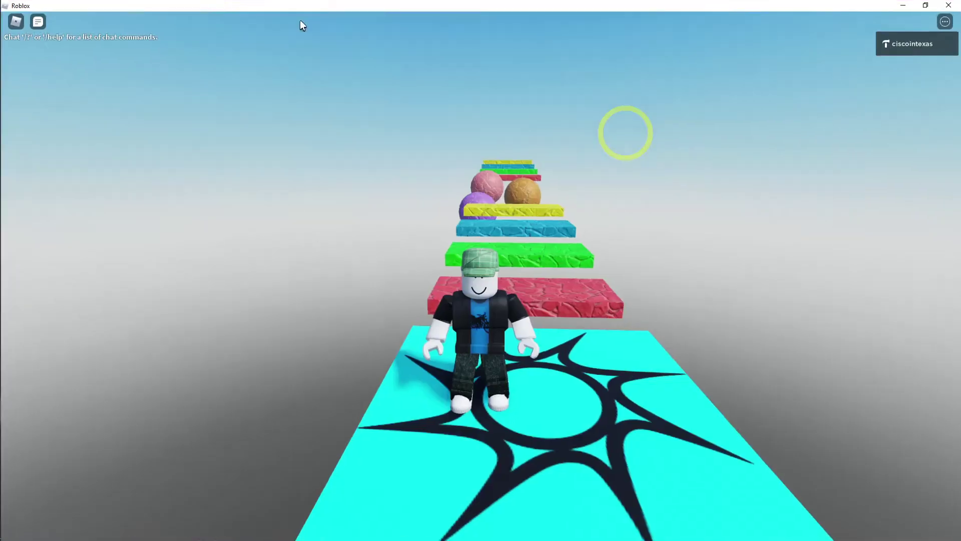
Playtest the obby by jumping the avatar from the spawn platform across the first four coloured platforms toward the spheres
key("w")
key("space")
key("space")
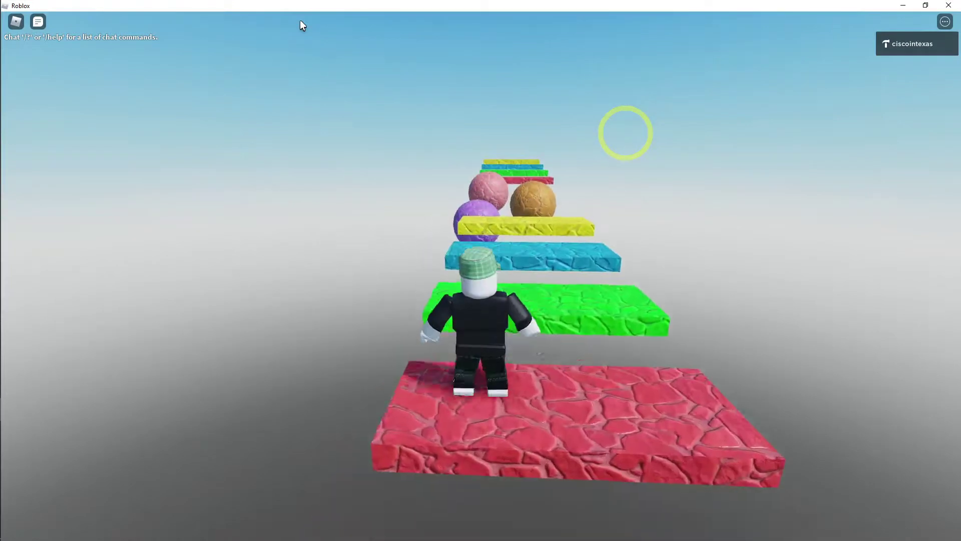
key("w")
key("space")
key("space")
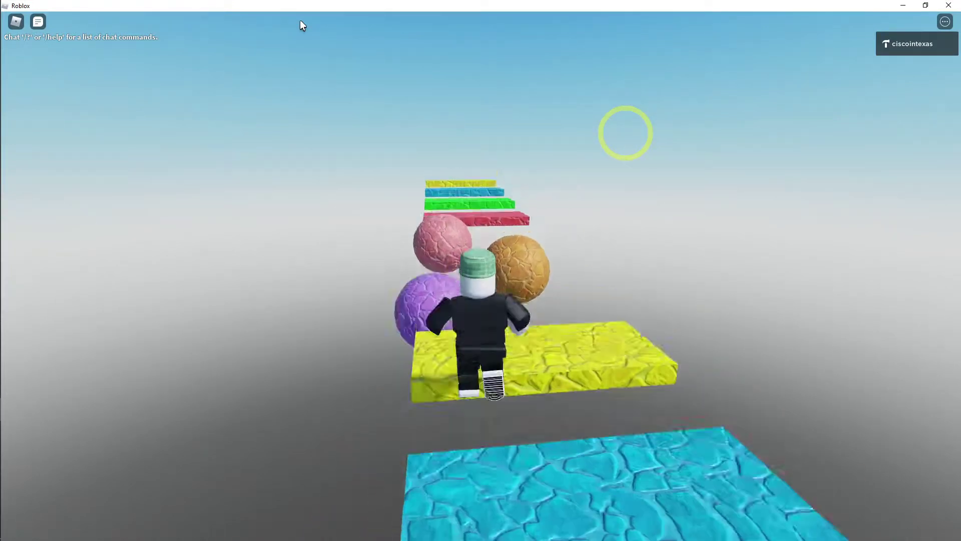
key("w")
key("space")
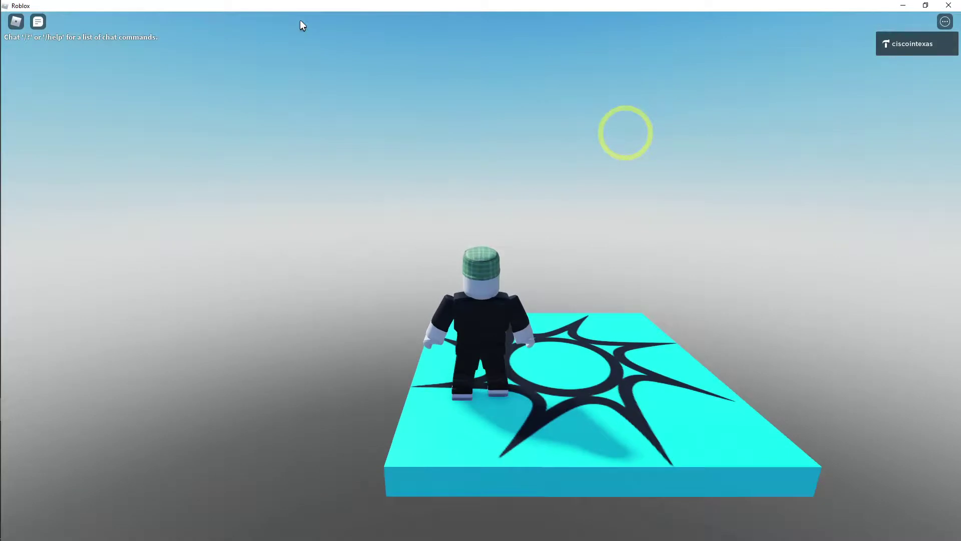
Replay the course from the spawn platform, crossing the first four coloured platforms and jumping onto the purple and orange spheres
right_click_drag(303, 25, 303, 25)
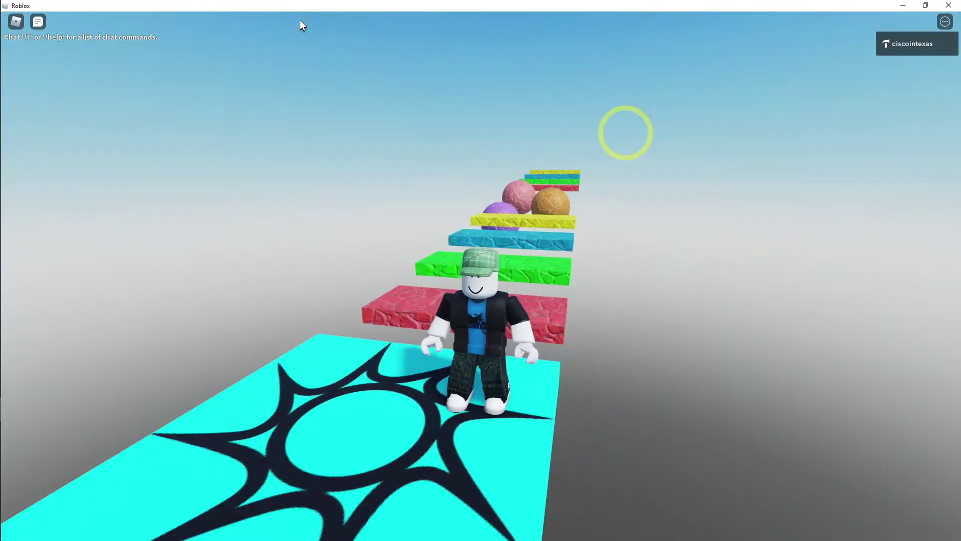
key("w")
key("space")
key("space")
key("space")
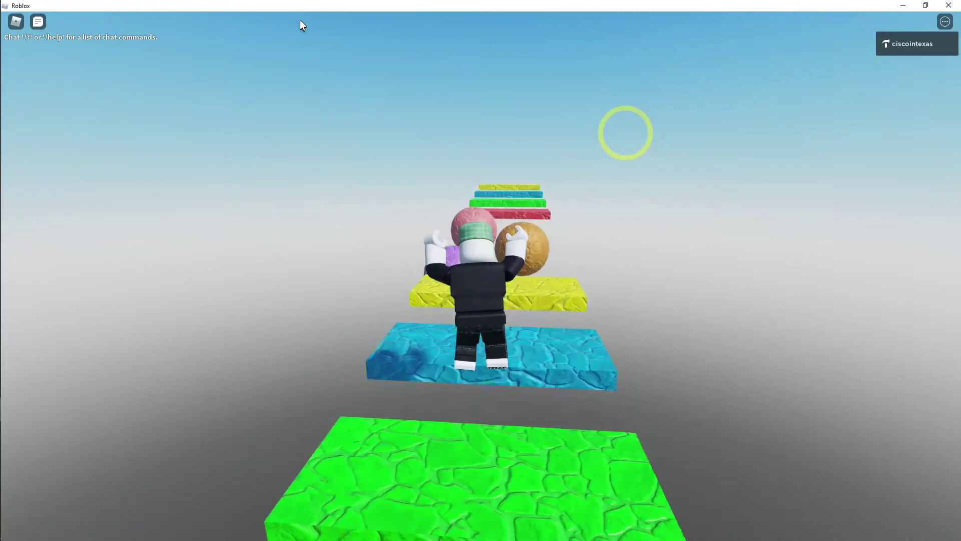
key("w")
key("space")
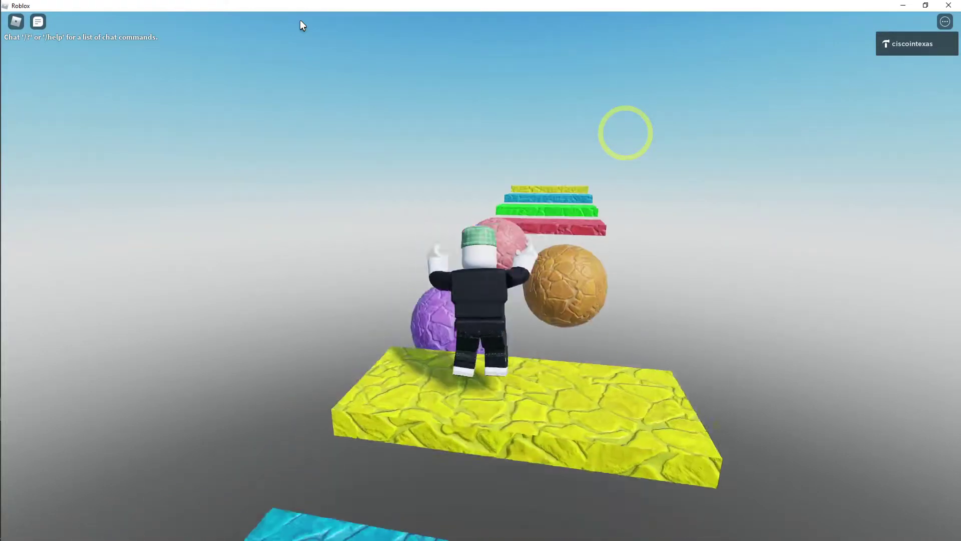
key("w")
key("space")
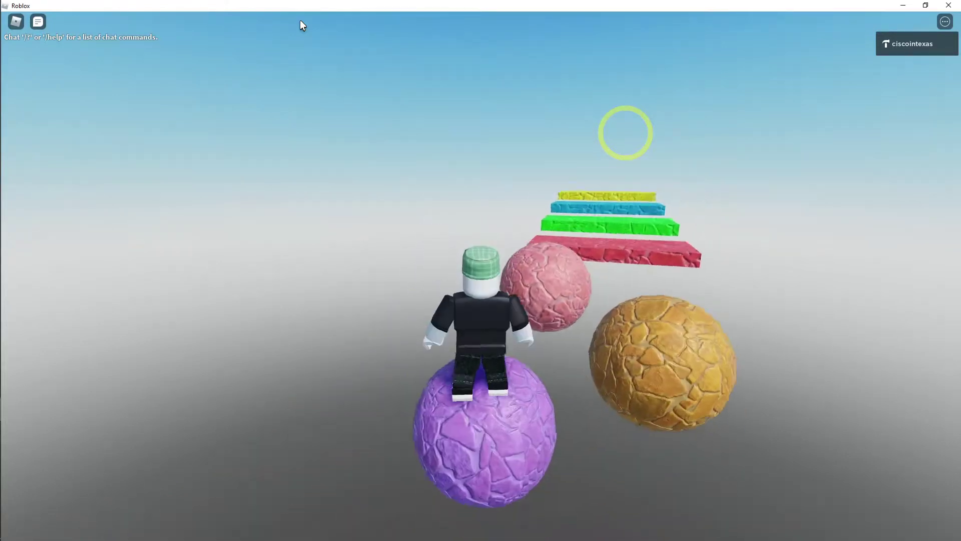
key("d")
key("space")
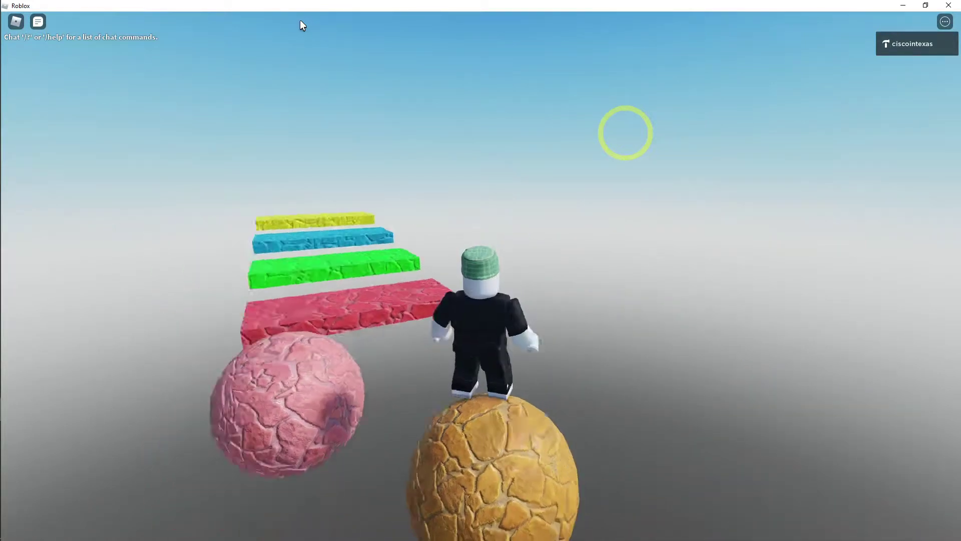
key("a")
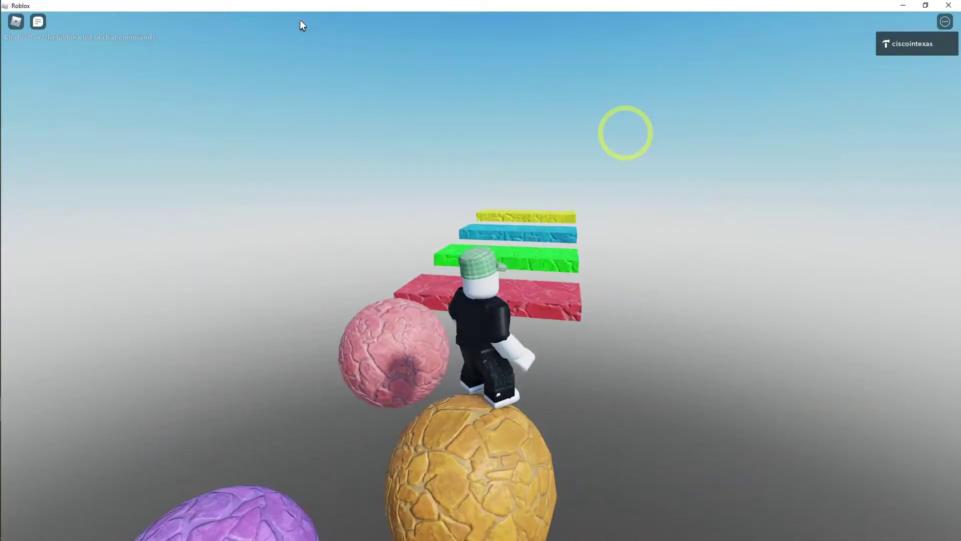
Close the running game and both Easy Obby browser pages to return to Roblox Studio
left_click(950, 6)
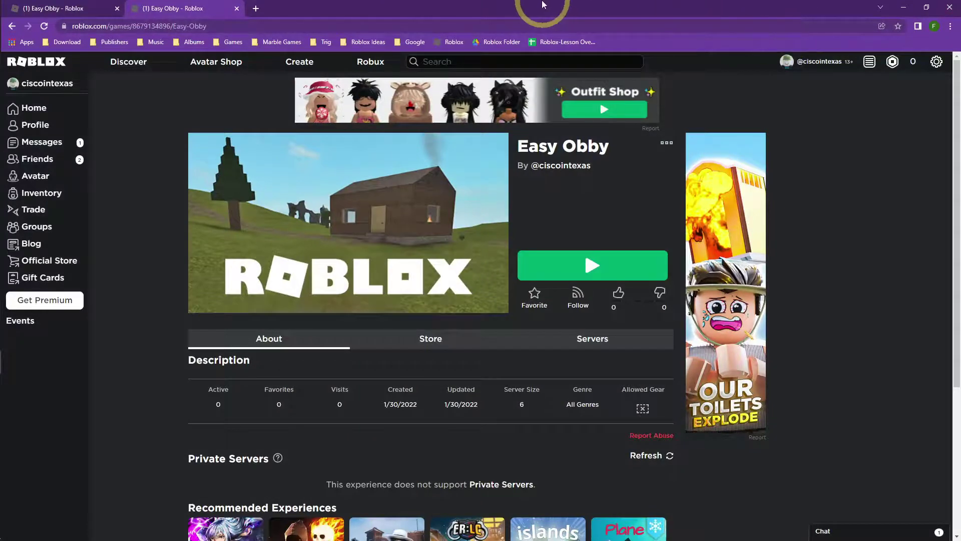
left_click(236, 9)
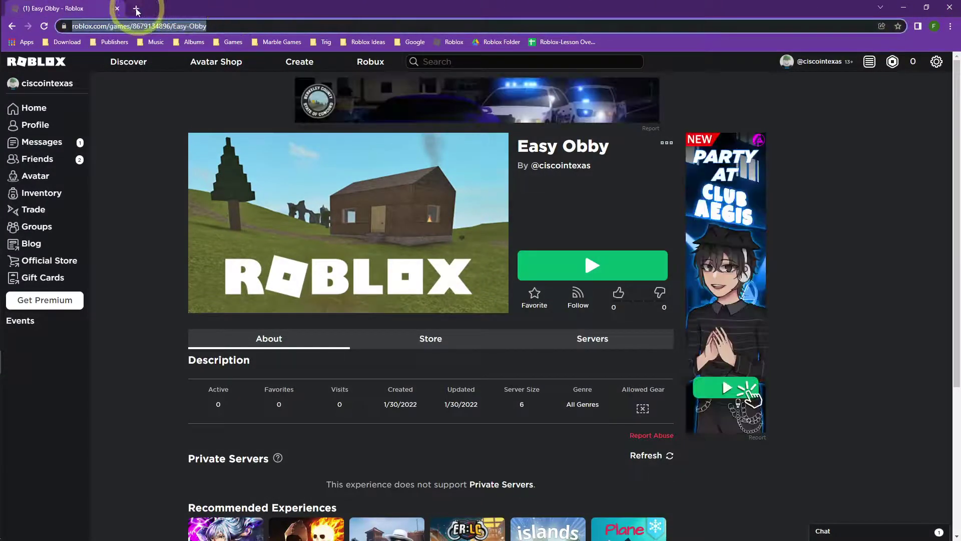
left_click(117, 8)
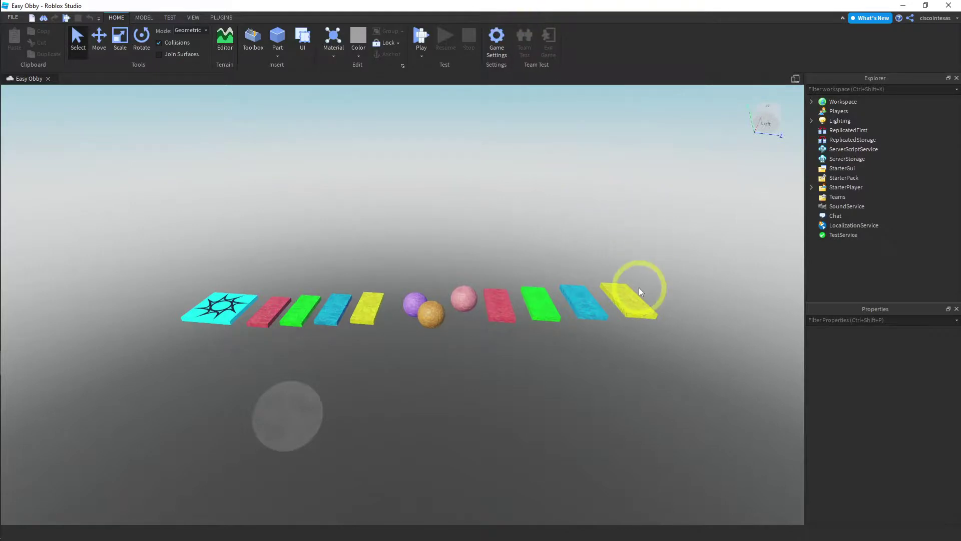
Duplicate the last yellow platform and move the copy along the Z axis to extend the end of the course
left_click(623, 299)
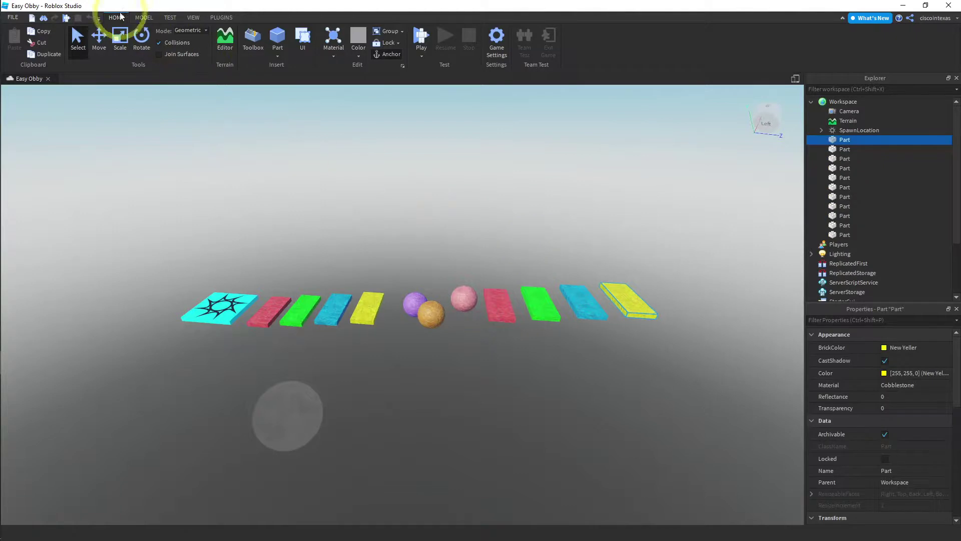
left_click(103, 40)
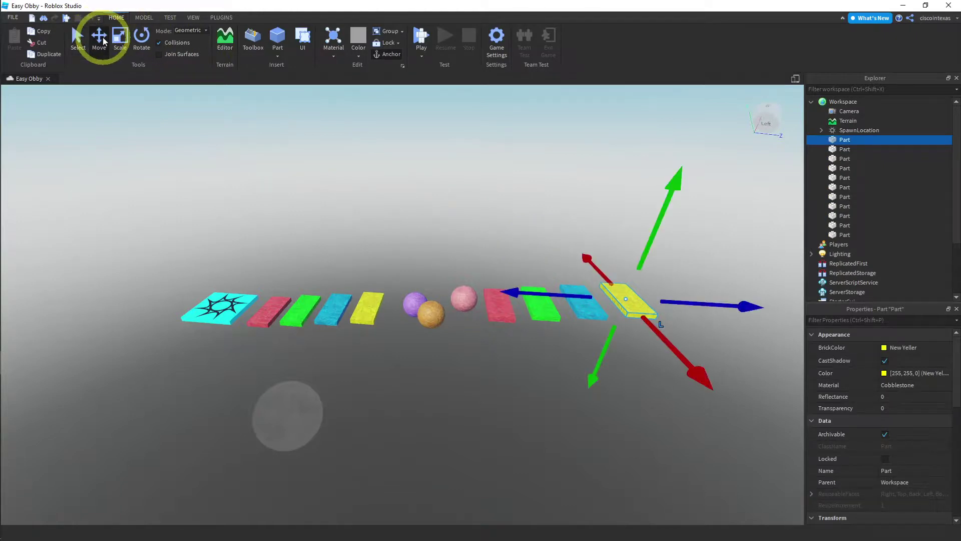
left_click(51, 55)
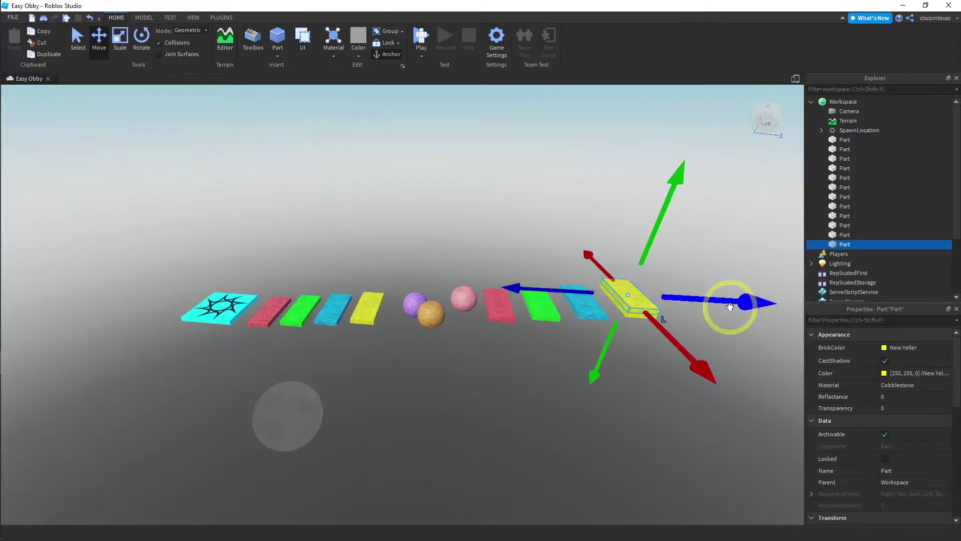
left_click_drag(738, 305, 797, 307)
Recolour the new end platform grey-green and deselect it
left_click(357, 52)
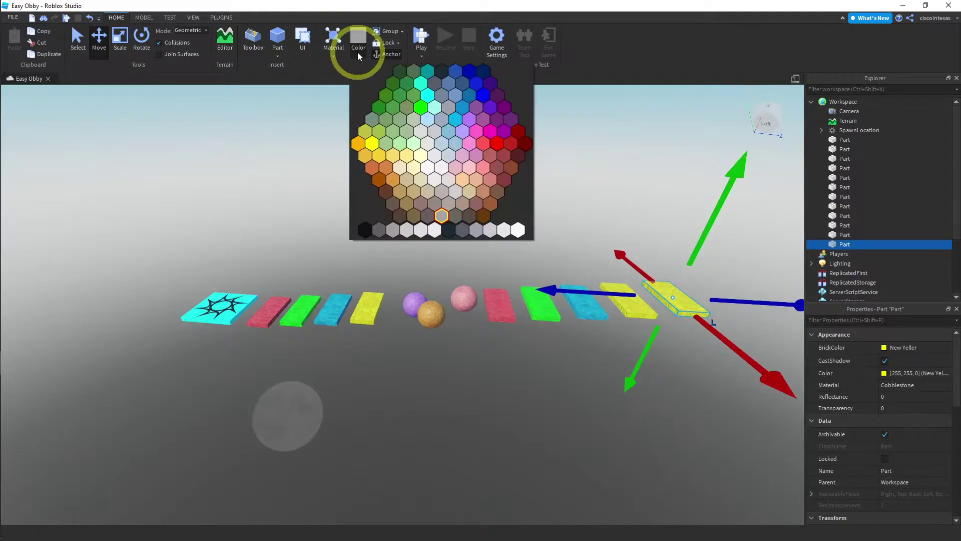
left_click(401, 120)
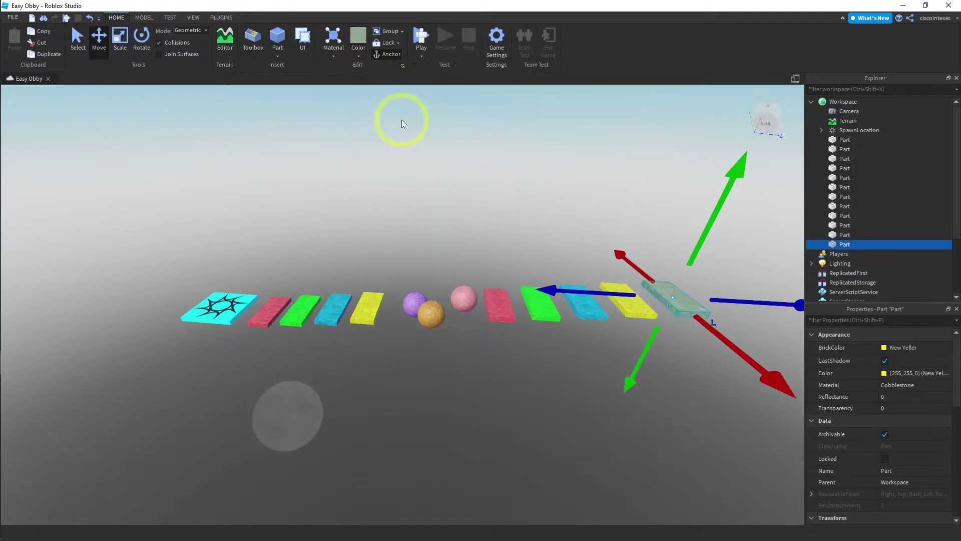
left_click(434, 222)
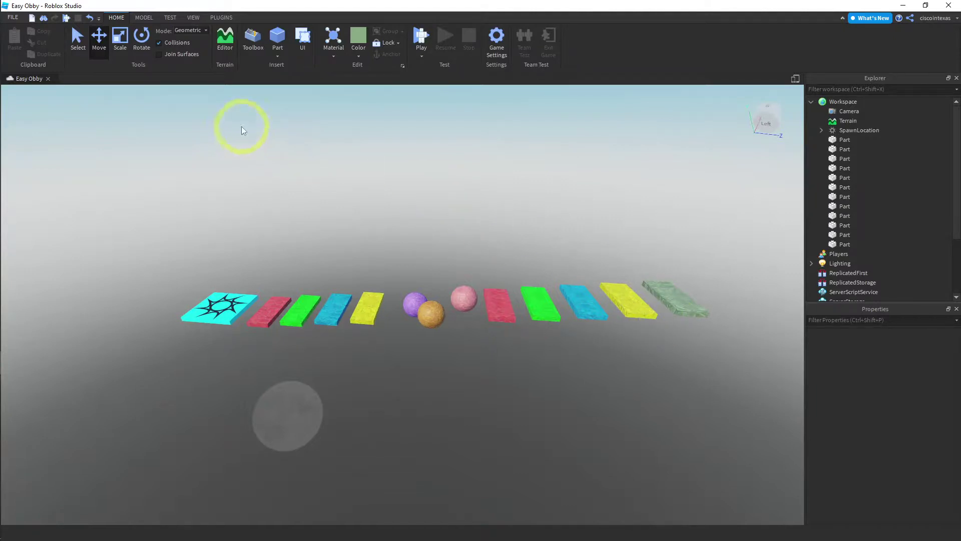
Save the extended Easy Obby place to Roblox and publish the update to Roblox
left_click(12, 17)
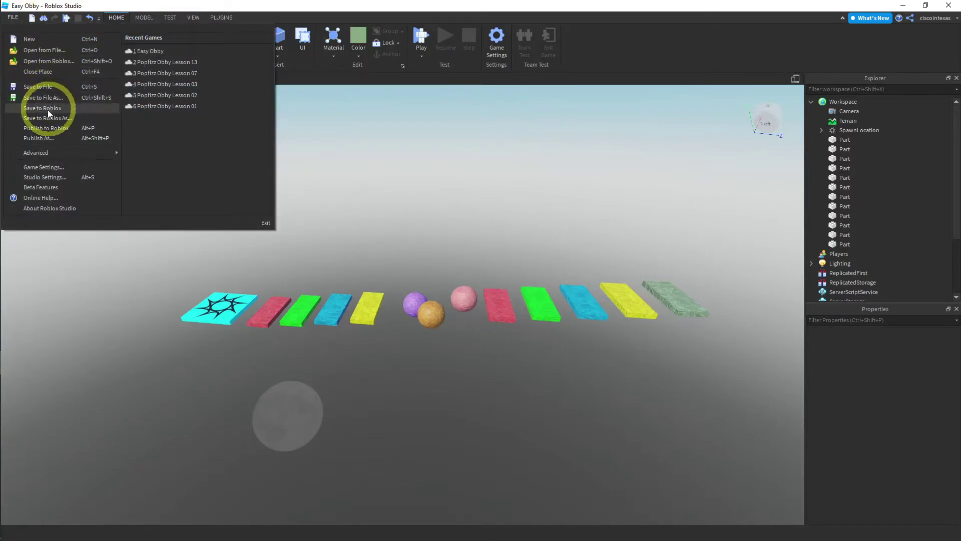
left_click(48, 109)
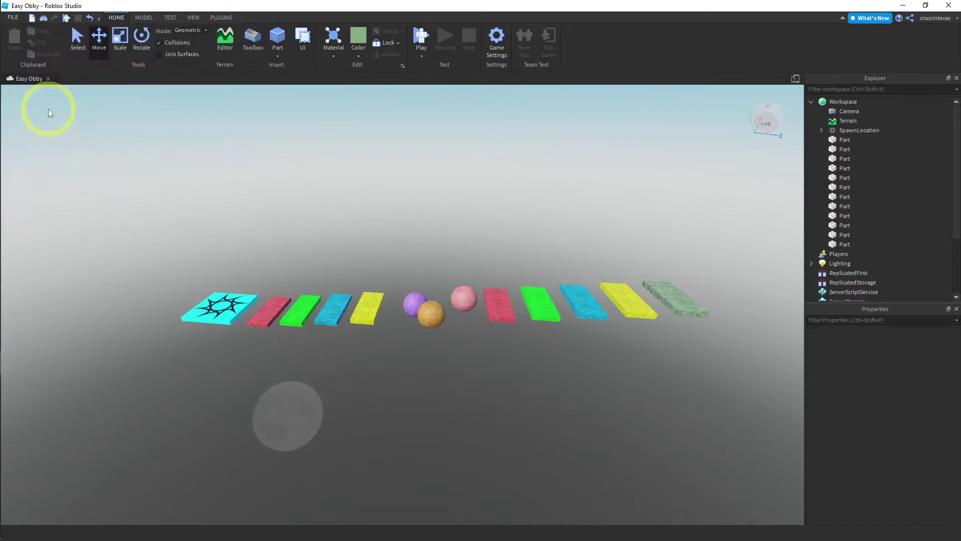
left_click(13, 18)
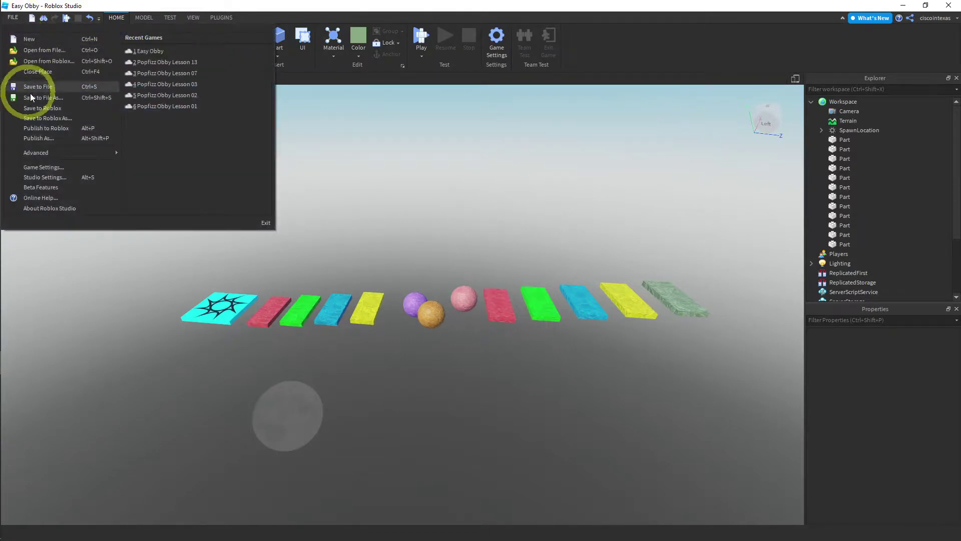
left_click(45, 128)
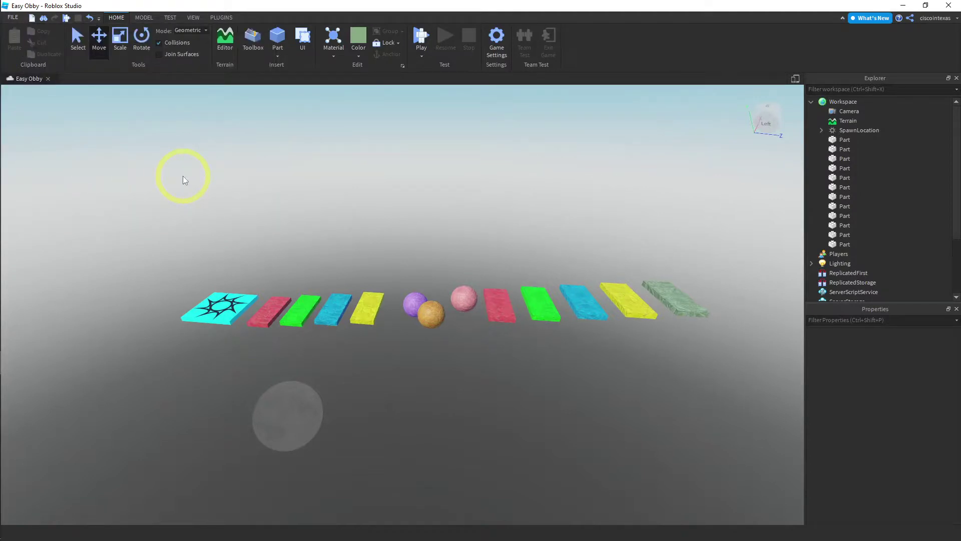
Repeat the save to Roblox and the publish to Roblox for the current Easy Obby place
left_click(10, 18)
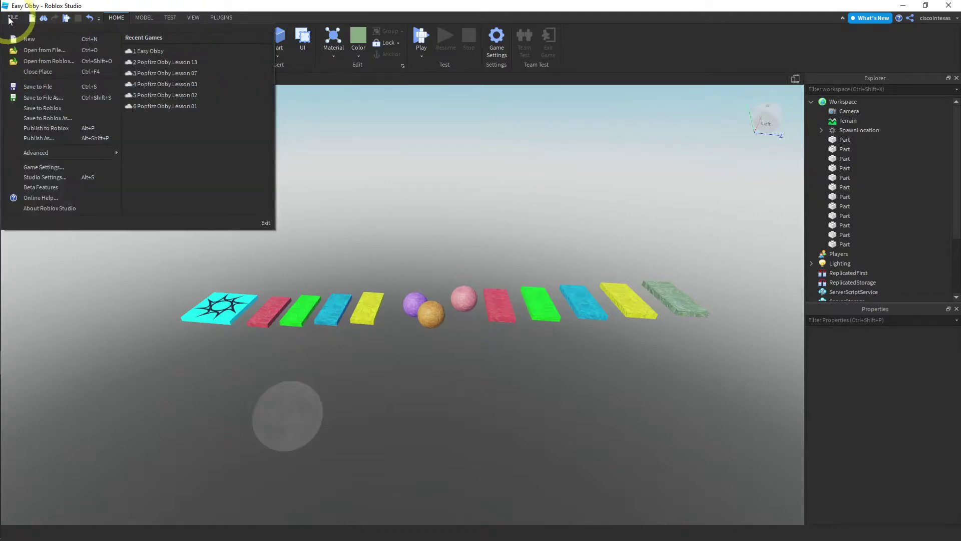
left_click(43, 108)
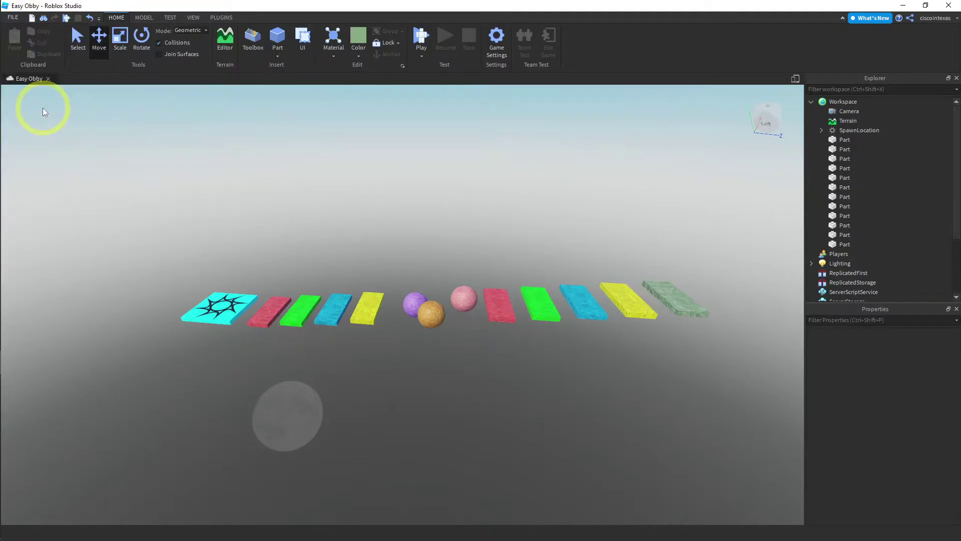
left_click(11, 18)
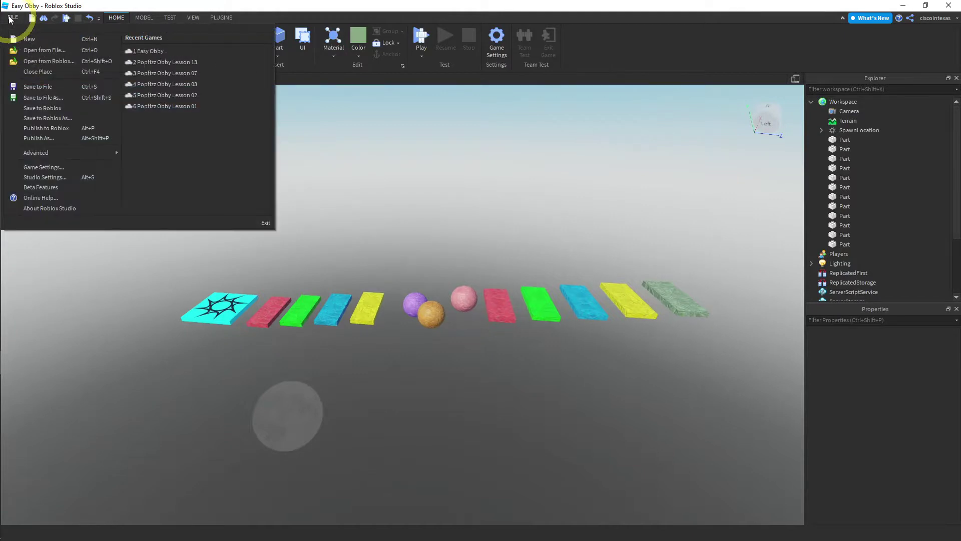
left_click(44, 130)
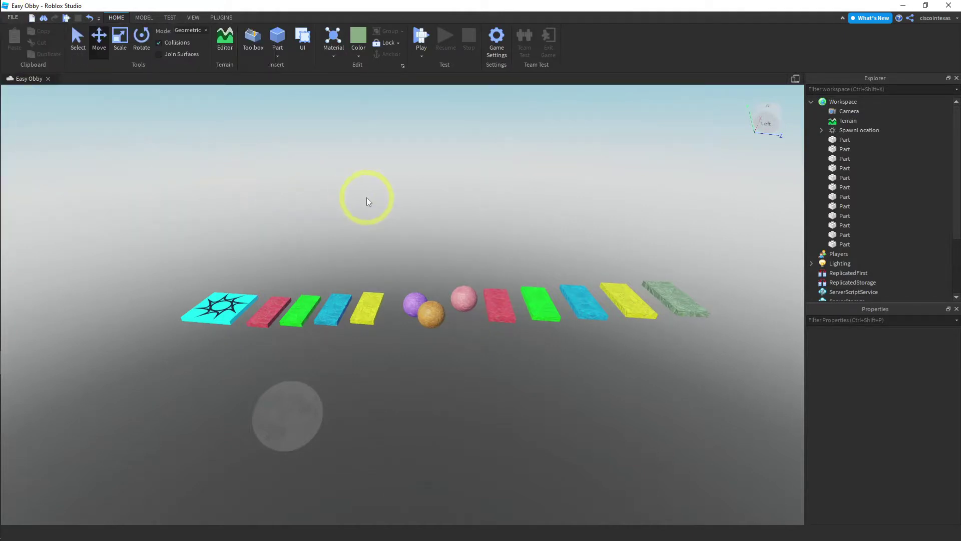